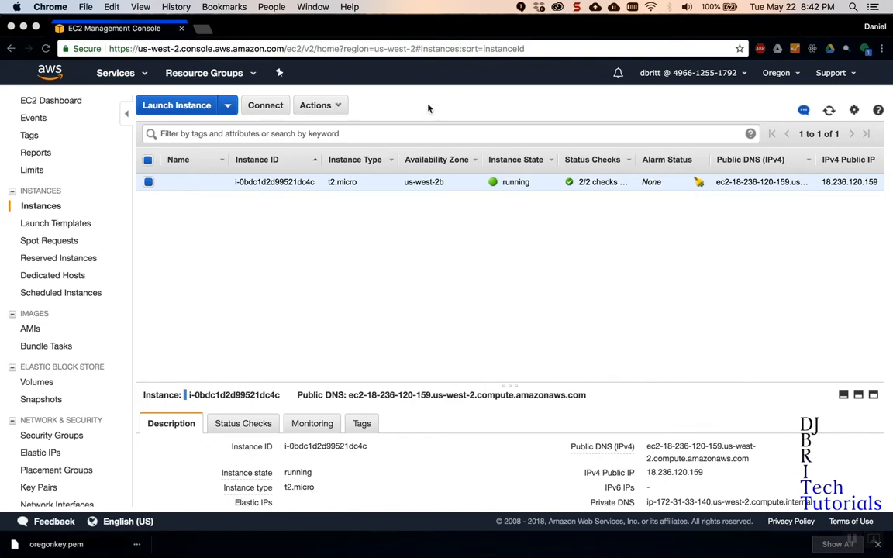
Open the launch-instance wizard and exit it without launching anything.
{"action": "left_click", "coordinate": [157, 107]}
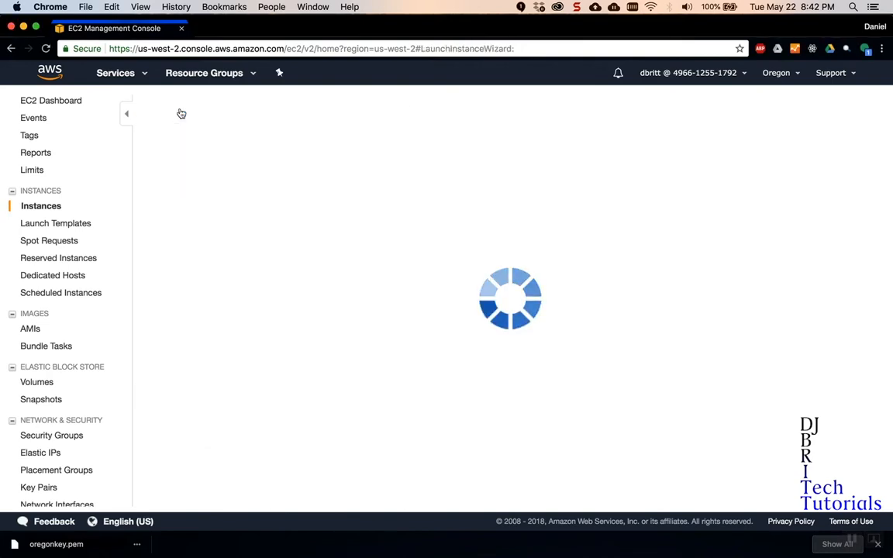
{"action": "scroll", "coordinate": [328, 333], "scroll_direction": "down", "scroll_amount": 10}
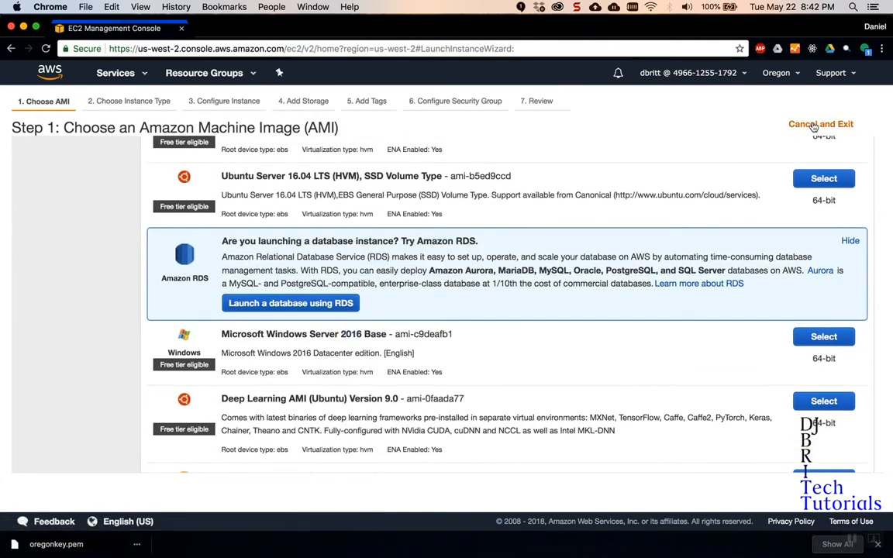
{"action": "left_click", "coordinate": [813, 126]}
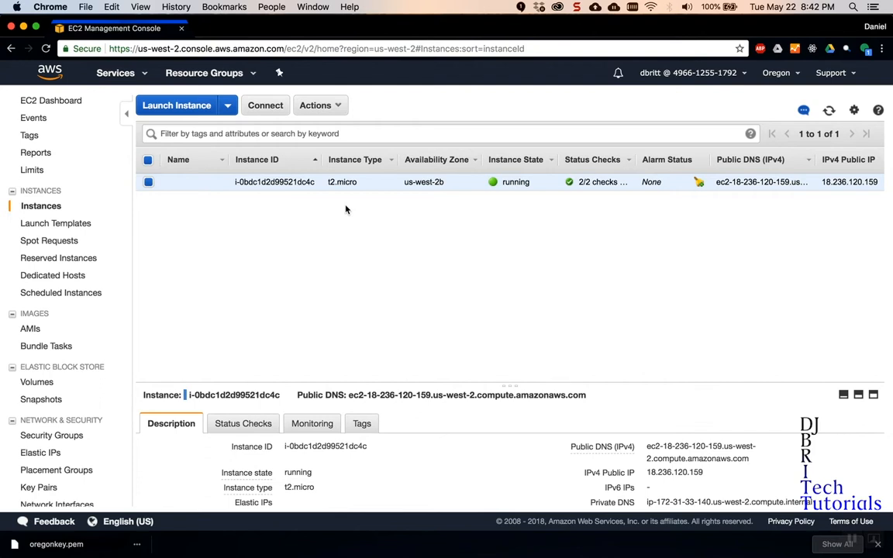
Check the running t2.micro instance's public IPv4 address, then go to Elastic IPs.
{"action": "scroll", "coordinate": [345, 209], "scroll_direction": "right", "scroll_amount": 5}
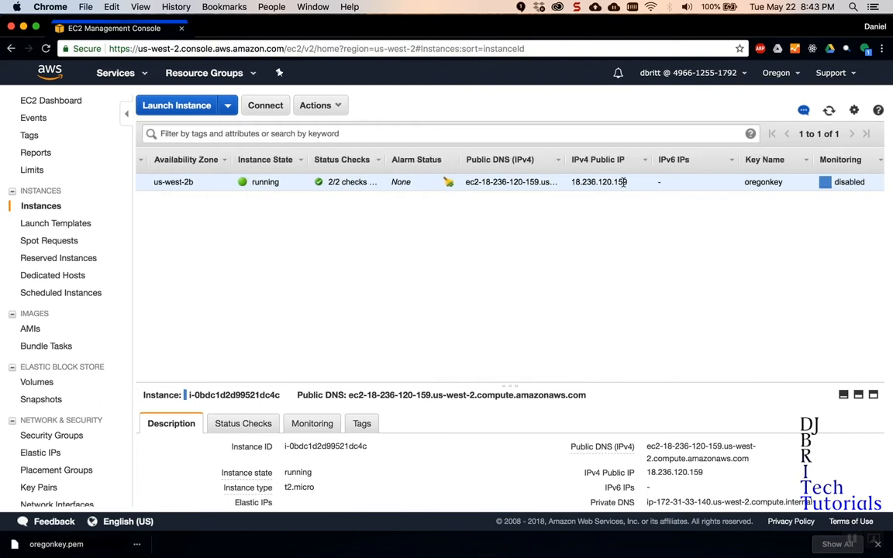
{"action": "left_click_drag", "start_coordinate": [634, 181], "coordinate": [579, 181]}
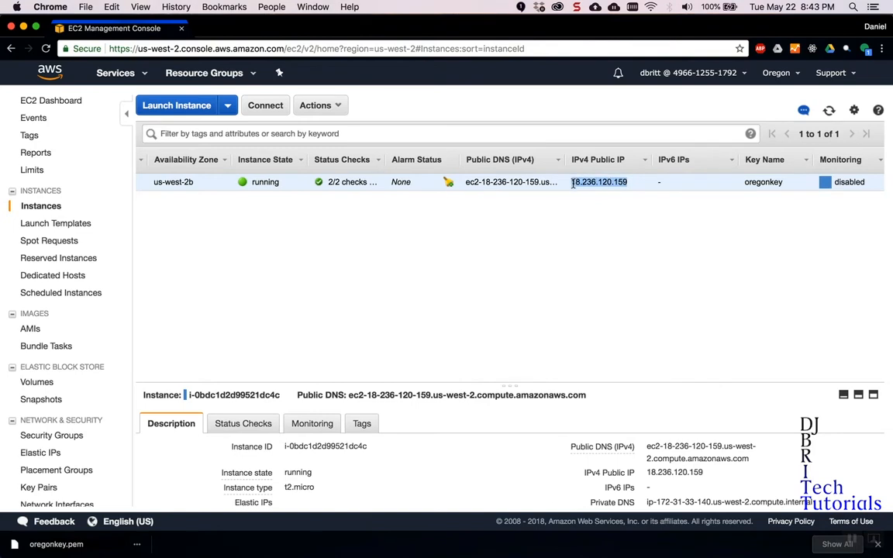
{"action": "left_click", "coordinate": [598, 238]}
{"action": "scroll", "coordinate": [586, 220], "scroll_direction": "left", "scroll_amount": 5}
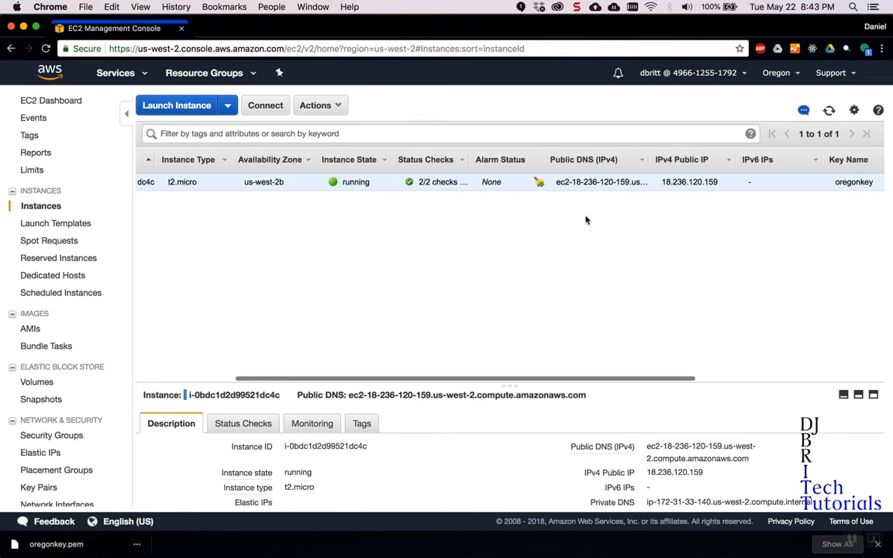
{"action": "left_click", "coordinate": [42, 454]}
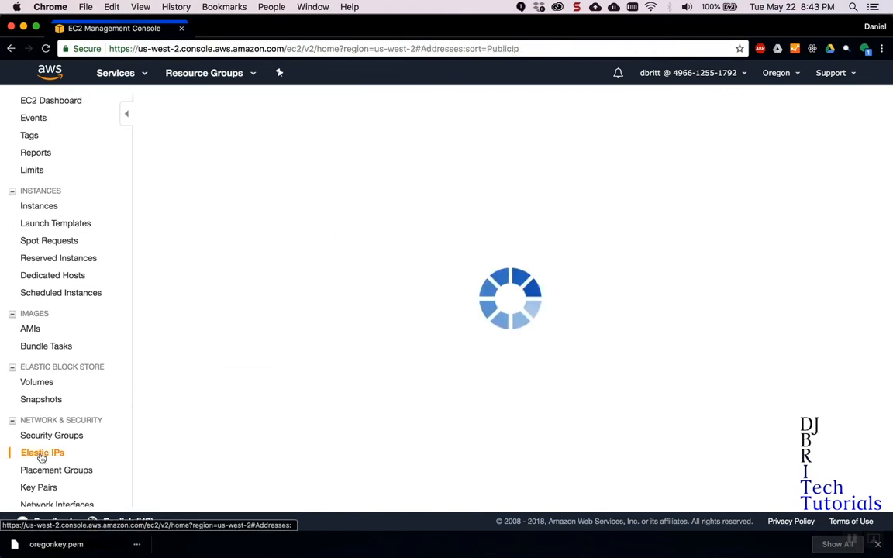
Allocate a new Elastic IP address, 35.161.68.220.
{"action": "left_click", "coordinate": [183, 105]}
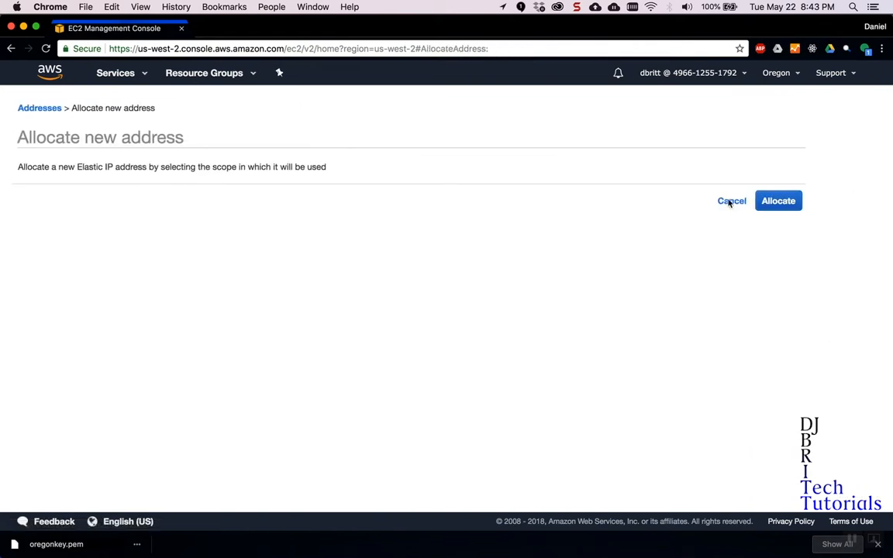
{"action": "left_click", "coordinate": [790, 202]}
{"action": "left_click", "coordinate": [582, 247]}
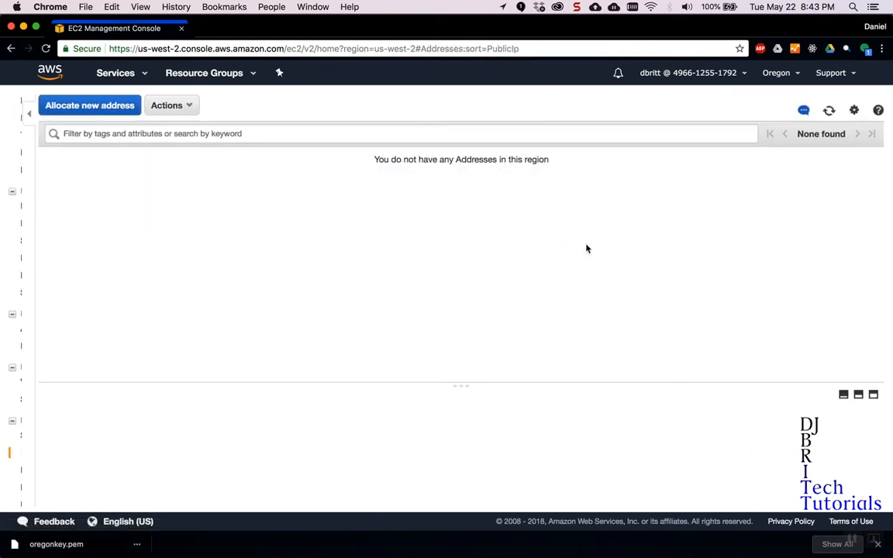
Associate 35.161.68.220 with instance i-0bdc1d2d99521dc4c and return to the Instances list.
{"action": "left_click", "coordinate": [268, 105]}
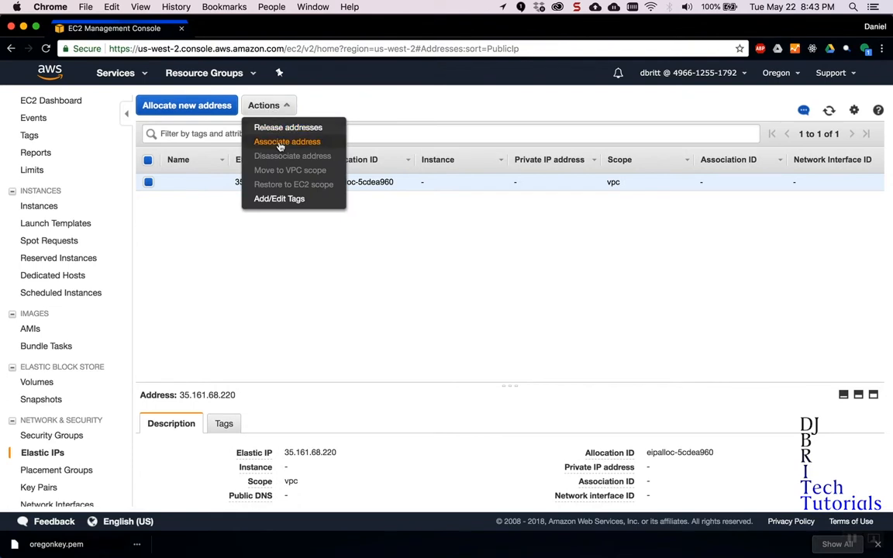
{"action": "left_click", "coordinate": [284, 142]}
{"action": "left_click", "coordinate": [367, 236]}
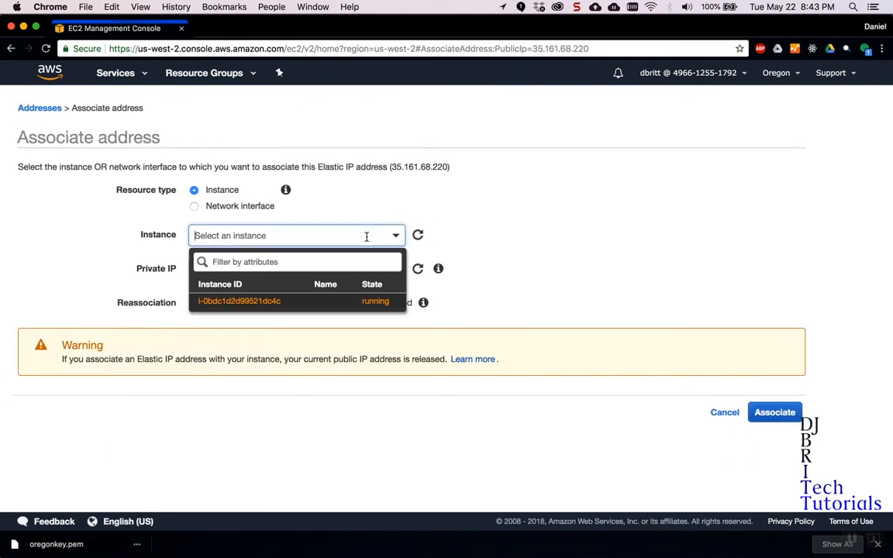
{"action": "left_click", "coordinate": [235, 301]}
{"action": "left_click", "coordinate": [779, 413]}
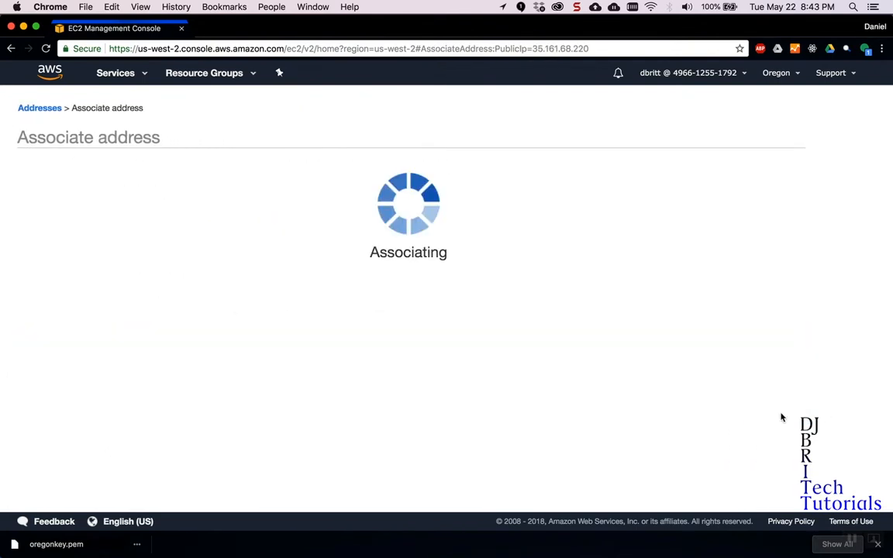
{"action": "left_click", "coordinate": [580, 216]}
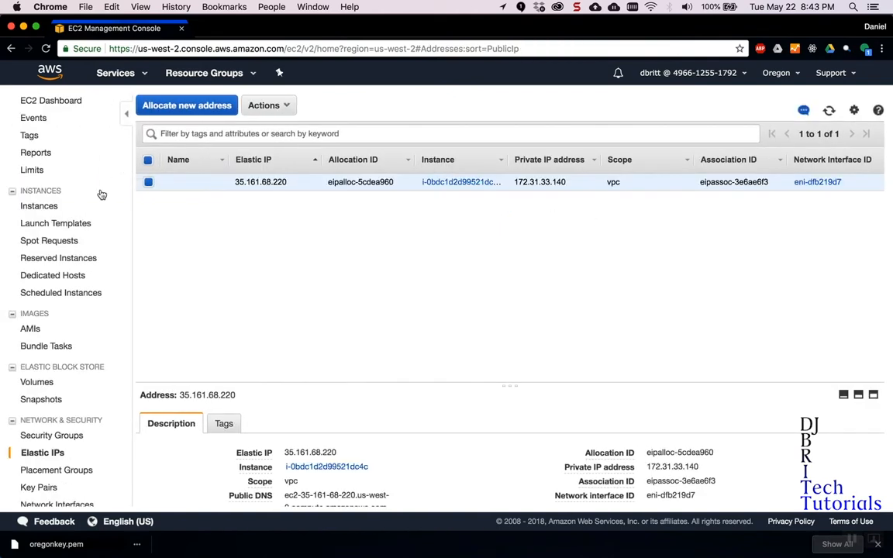
{"action": "left_click", "coordinate": [37, 205]}
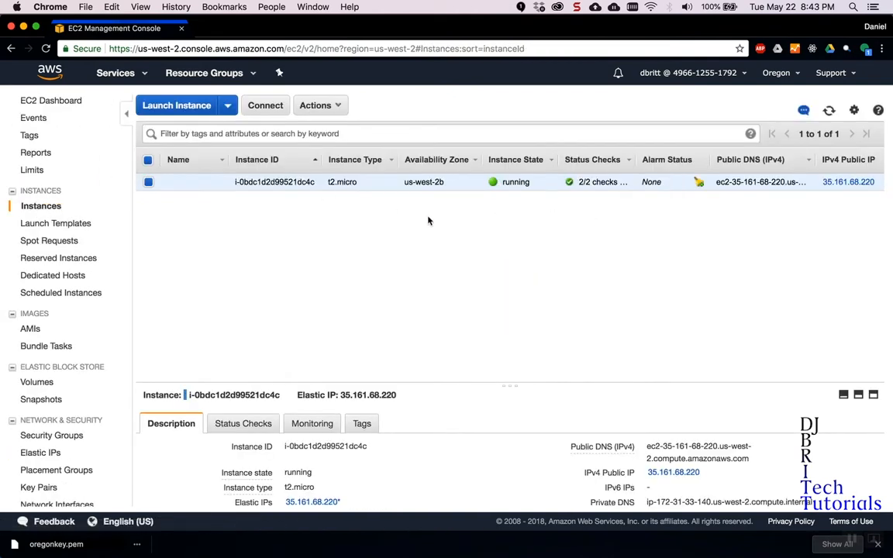
{"action": "scroll", "coordinate": [431, 225], "scroll_direction": "right", "scroll_amount": 1}
Add a Remote Desktop entry named test1 with PC name 35.161.68.220.
{"action": "left_click_drag", "start_coordinate": [857, 184], "coordinate": [796, 184]}
{"action": "key", "text": "super+c"}
{"action": "key", "text": "ctrl+Up"}
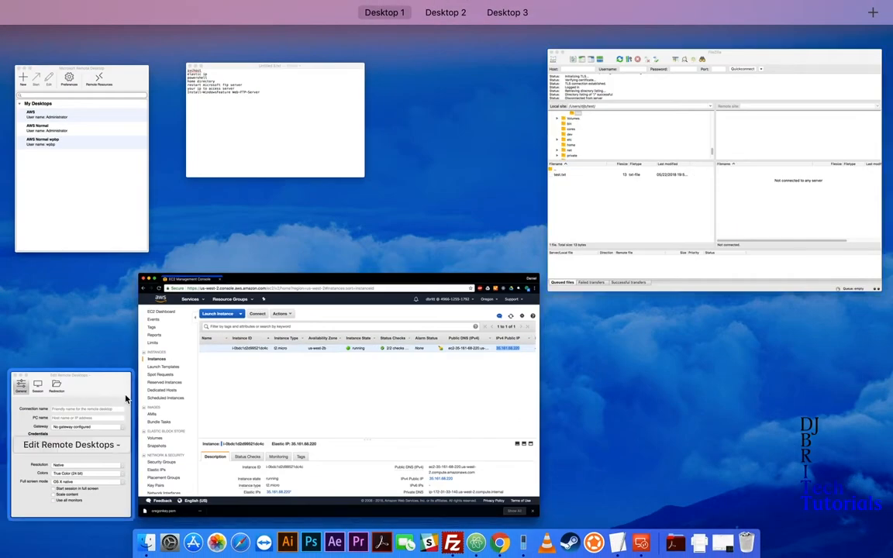
{"action": "left_click", "coordinate": [125, 397]}
{"action": "left_click", "coordinate": [372, 255]}
{"action": "key", "text": "super+v"}
{"action": "left_click", "coordinate": [378, 235]}
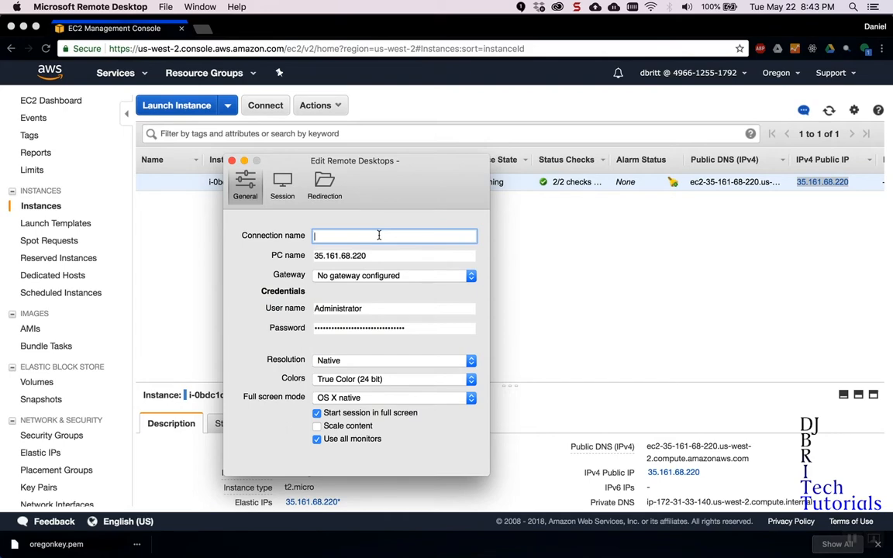
{"action": "type", "text": "test1"}
{"action": "key", "text": "Return"}
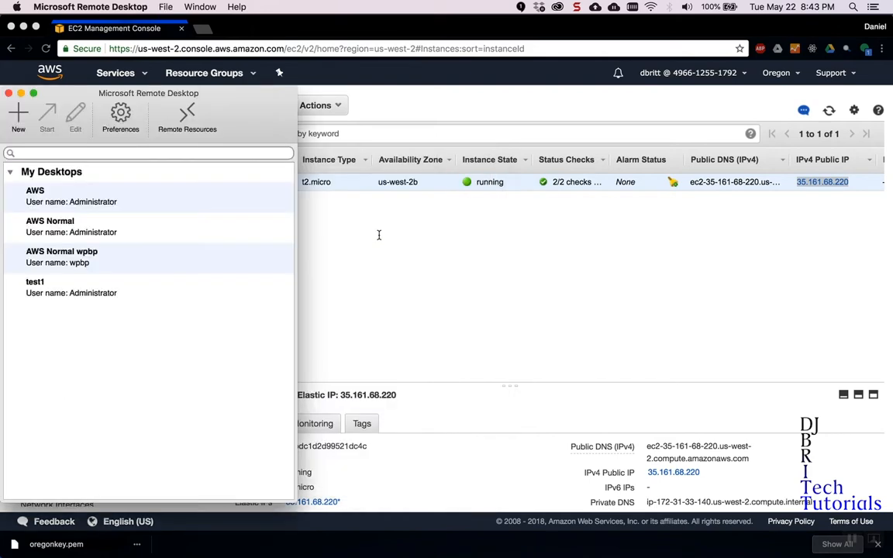
Connect to test1, accept the server certificate, and switch back to the EC2 console.
{"action": "double_click", "coordinate": [88, 292]}
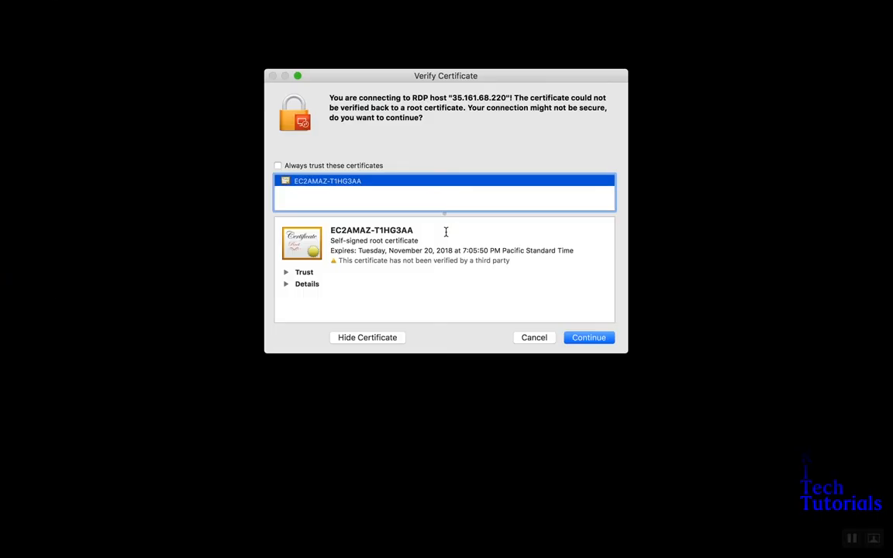
{"action": "left_click", "coordinate": [580, 340]}
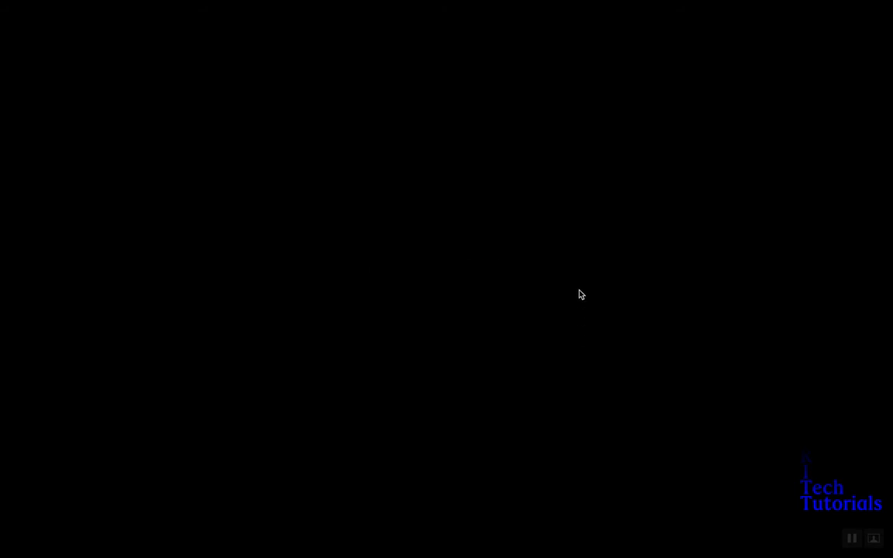
{"action": "key", "text": "ctrl+Left"}
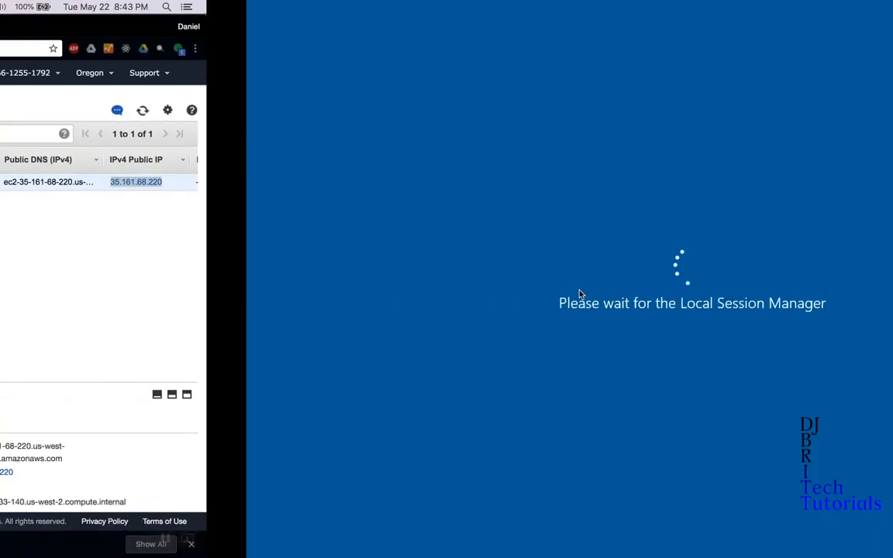
{"action": "left_click", "coordinate": [580, 294]}
{"action": "scroll", "coordinate": [354, 264], "scroll_direction": "right", "scroll_amount": 10}
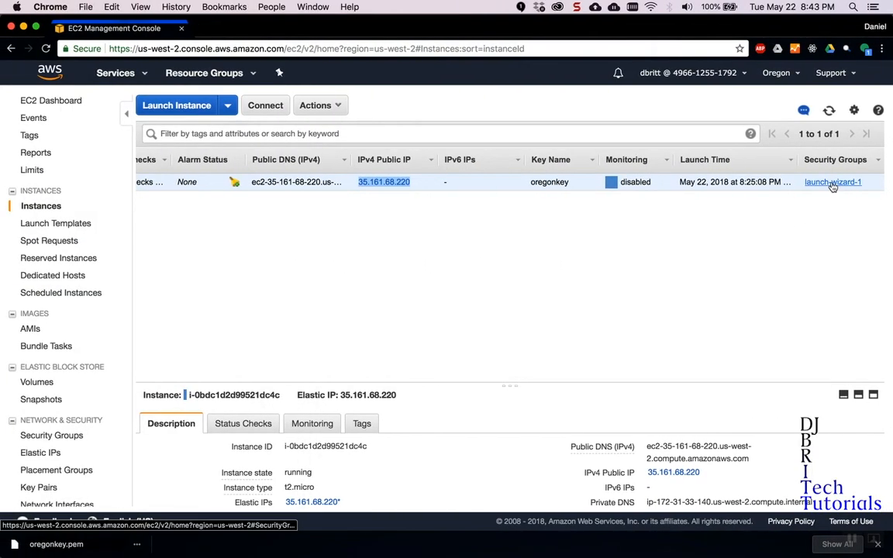
Open the launch-wizard-1 security group and start editing its inbound rules.
{"action": "left_click", "coordinate": [833, 183]}
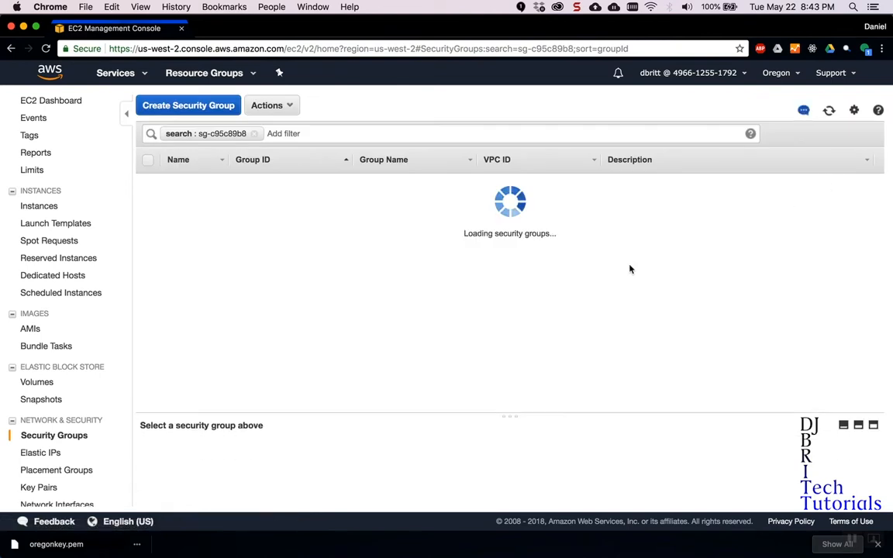
{"action": "left_click", "coordinate": [805, 132]}
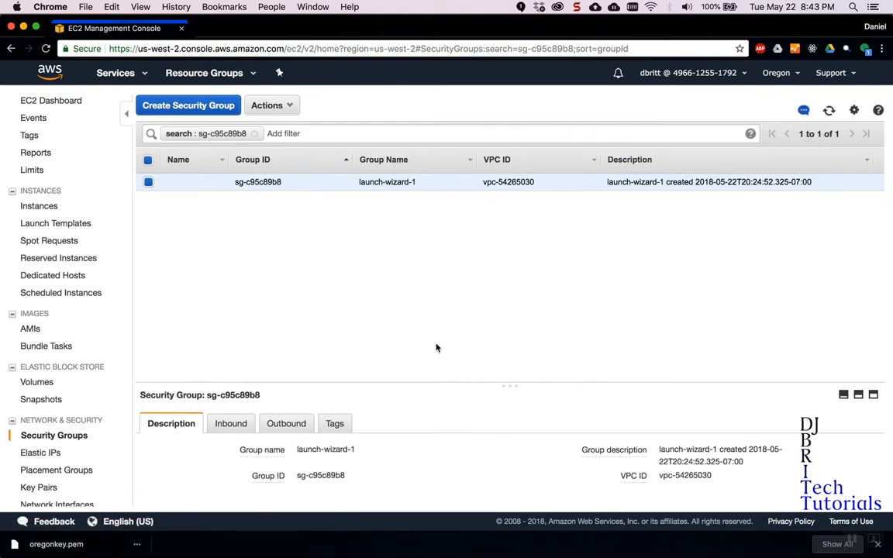
{"action": "left_click", "coordinate": [228, 425]}
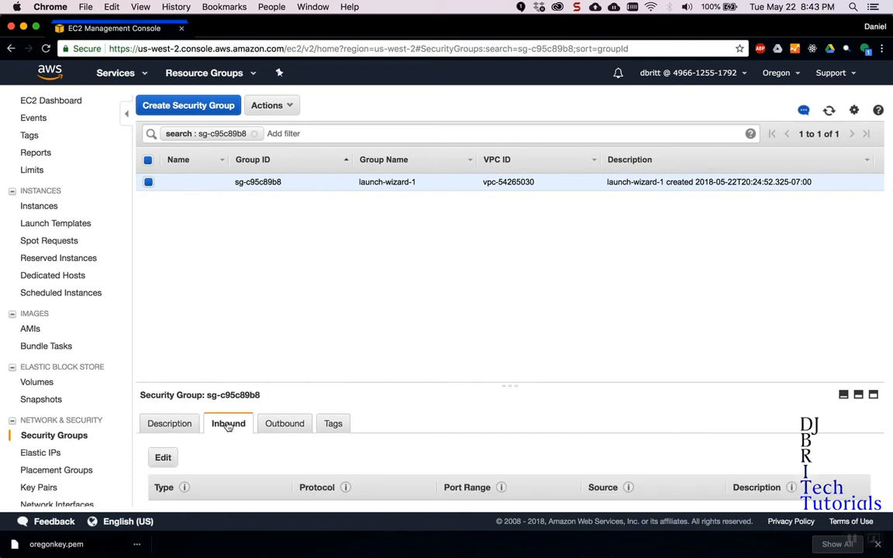
{"action": "scroll", "coordinate": [392, 393], "scroll_direction": "down", "scroll_amount": 1}
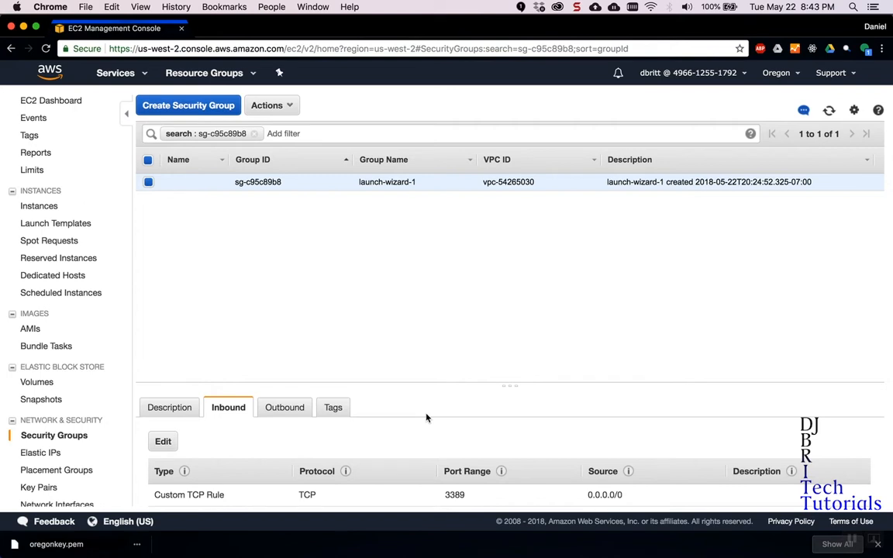
{"action": "left_click", "coordinate": [162, 441]}
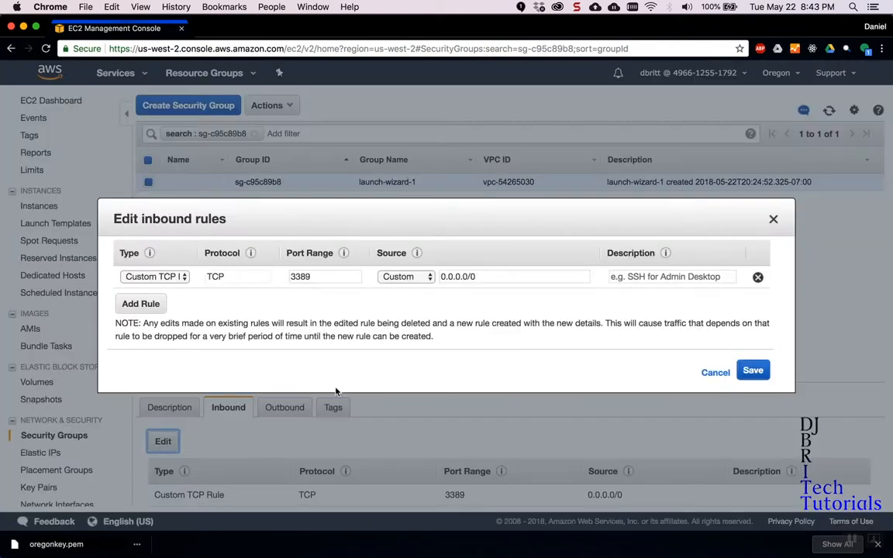
Add an inbound rule for ports 20-21 with source Anywhere.
{"action": "left_click", "coordinate": [147, 304]}
{"action": "left_click", "coordinate": [322, 299]}
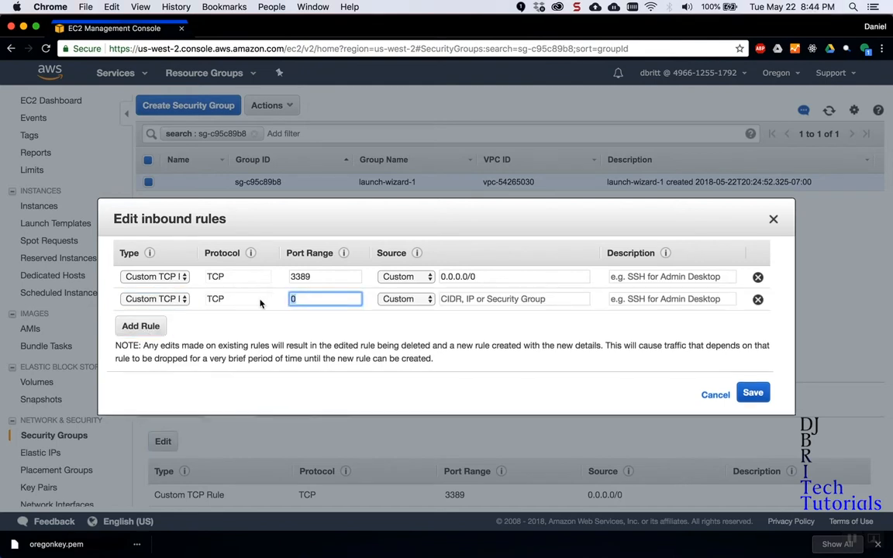
{"action": "left_click", "coordinate": [405, 301]}
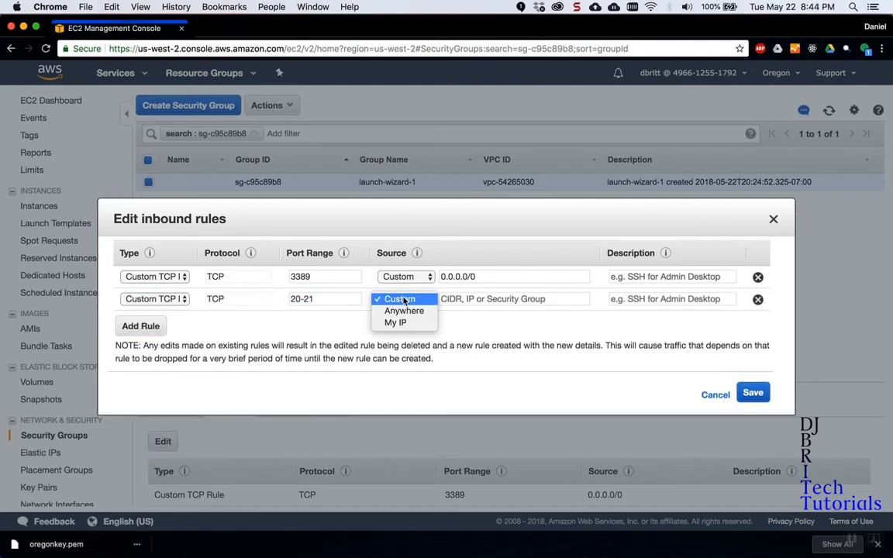
{"action": "left_click", "coordinate": [399, 310]}
{"action": "left_click", "coordinate": [156, 329]}
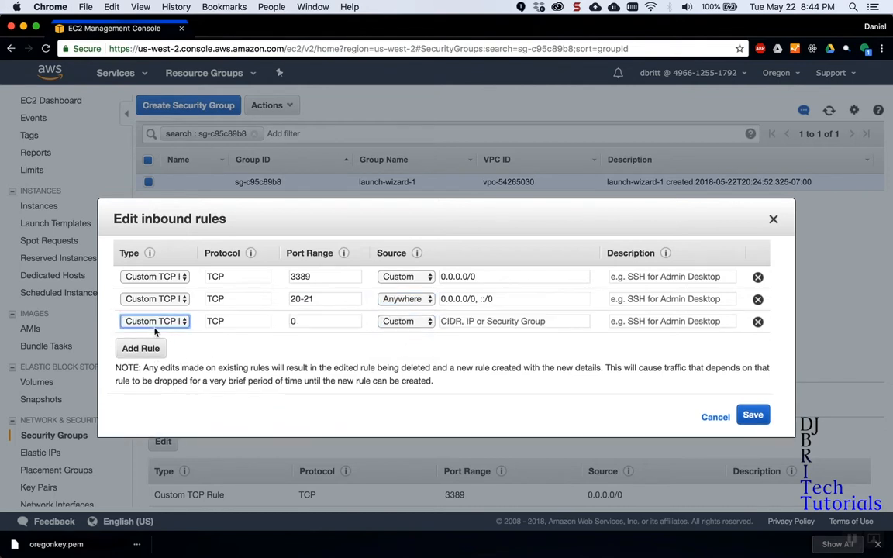
{"action": "left_click", "coordinate": [407, 300]}
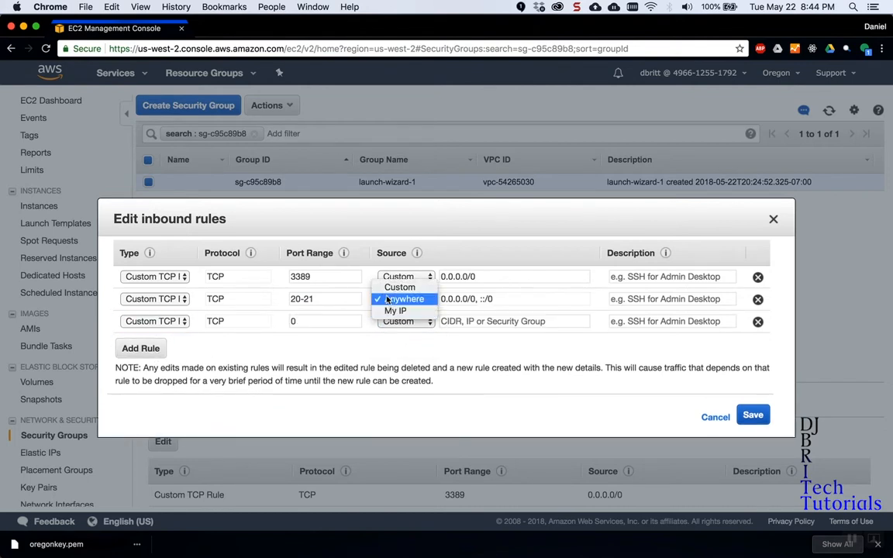
{"action": "left_click", "coordinate": [363, 303]}
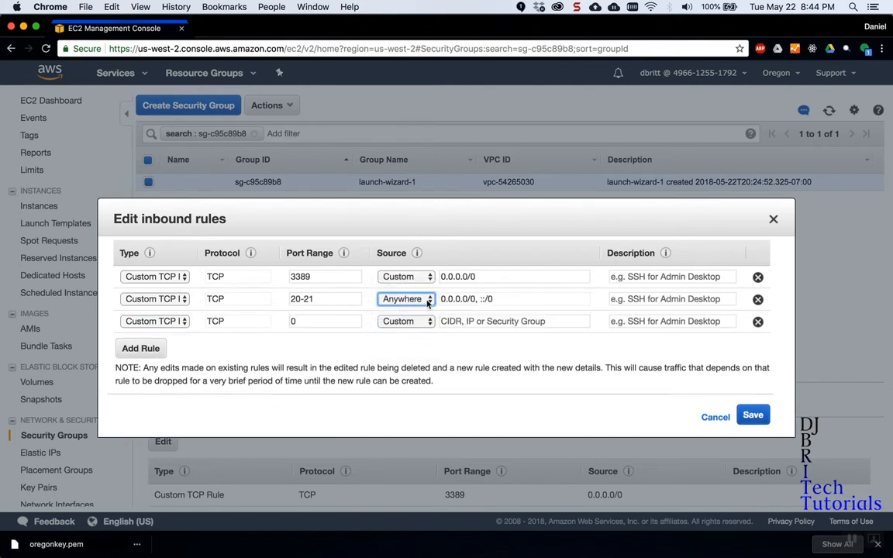
Add a Custom TCP rule for ports 1024-1029 from Anywhere and save the rules.
{"action": "left_click", "coordinate": [318, 322]}
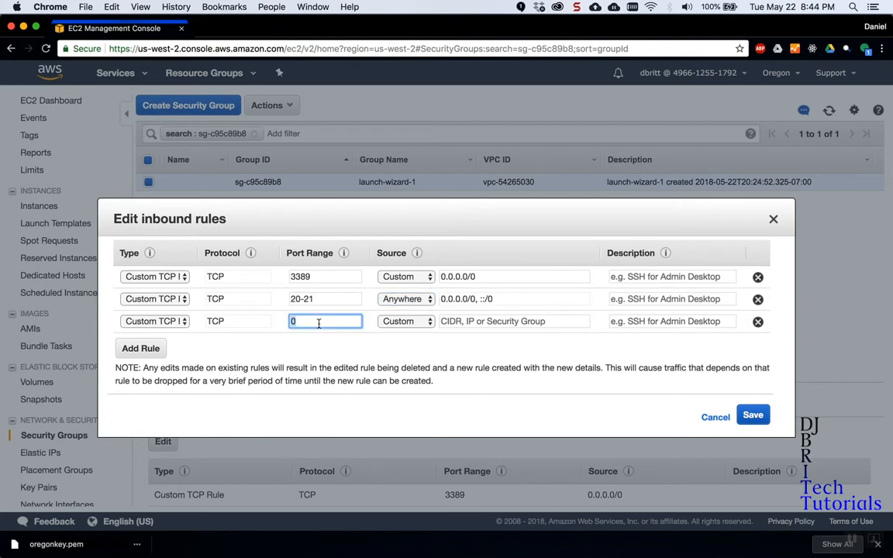
{"action": "type", "text": "1024-1029"}
{"action": "left_click", "coordinate": [381, 351]}
{"action": "left_click", "coordinate": [400, 321]}
{"action": "left_click", "coordinate": [400, 335]}
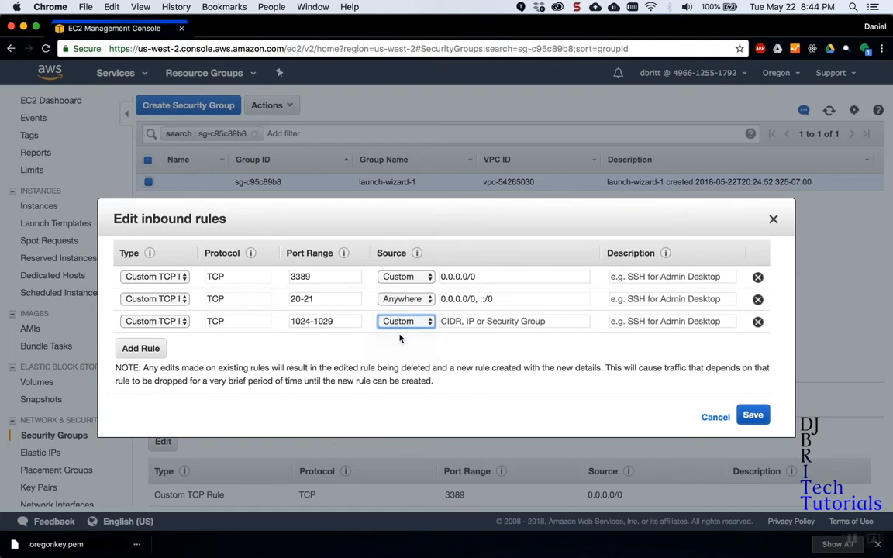
{"action": "left_click", "coordinate": [365, 347]}
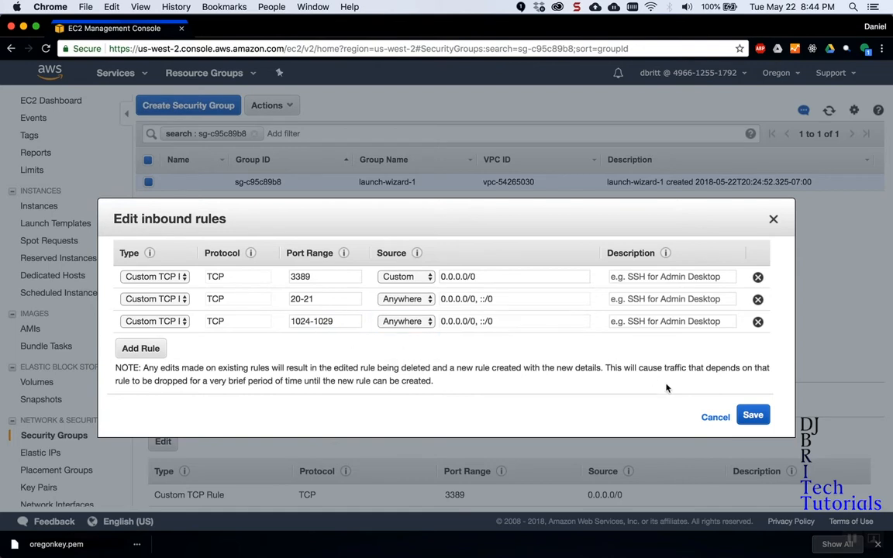
{"action": "left_click_drag", "start_coordinate": [312, 276], "coordinate": [286, 276]}
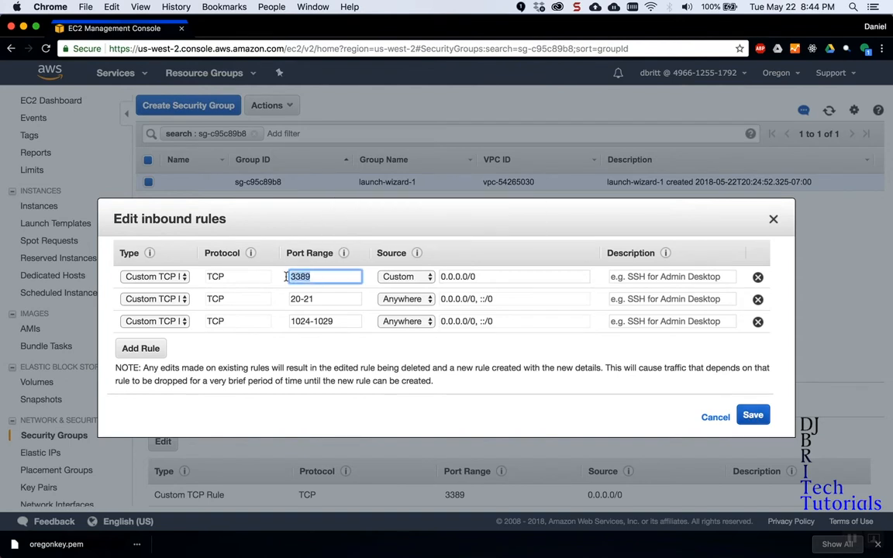
{"action": "left_click", "coordinate": [341, 277]}
{"action": "left_click", "coordinate": [753, 416]}
{"action": "scroll", "coordinate": [501, 438], "scroll_direction": "down", "scroll_amount": 5}
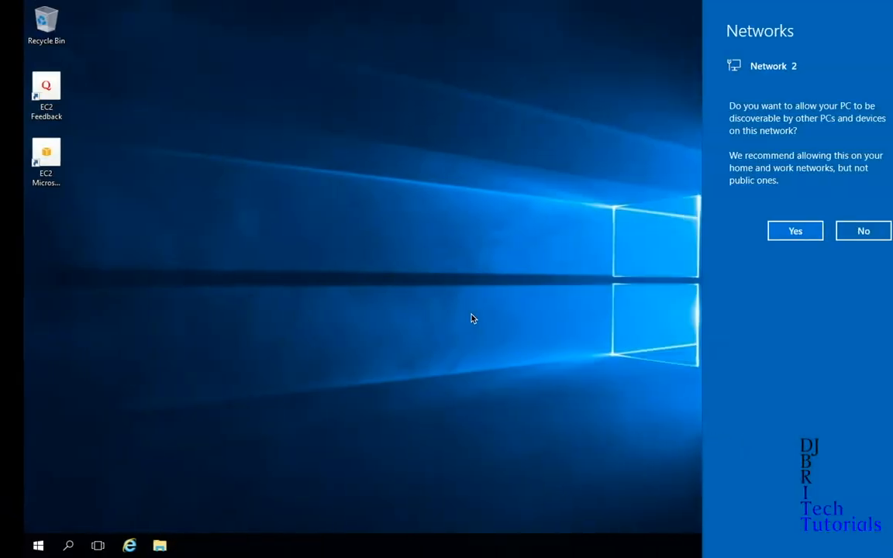
Decline network discovery, launch Server Manager, then open Computer Management via Win+X.
{"action": "left_click", "coordinate": [847, 233]}
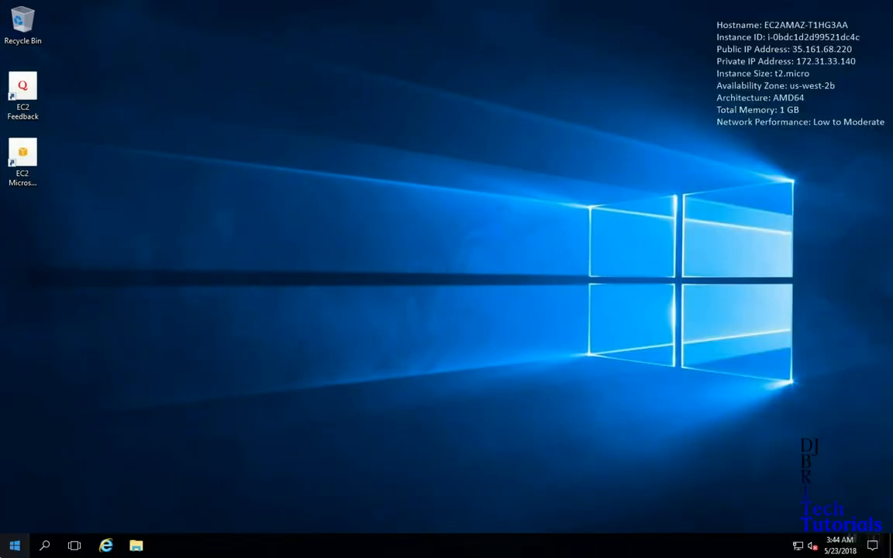
{"action": "left_click", "coordinate": [14, 546]}
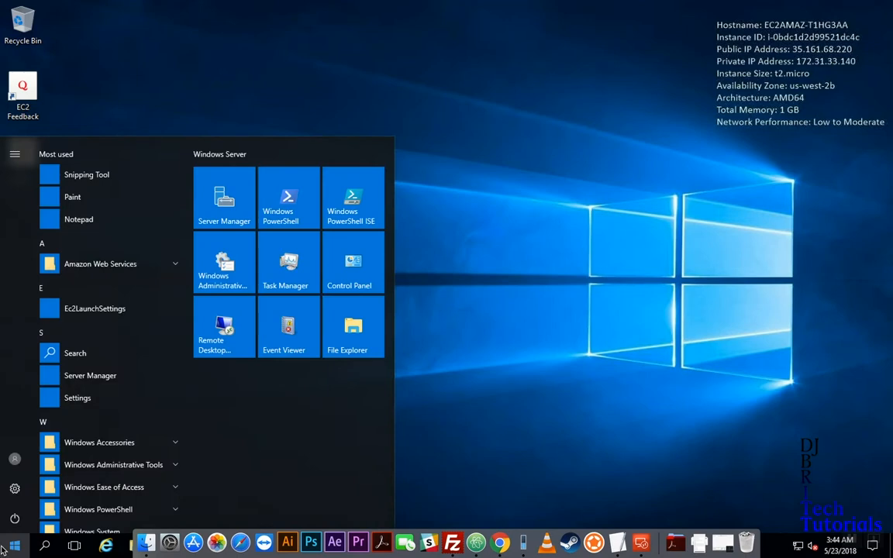
{"action": "left_click", "coordinate": [90, 377]}
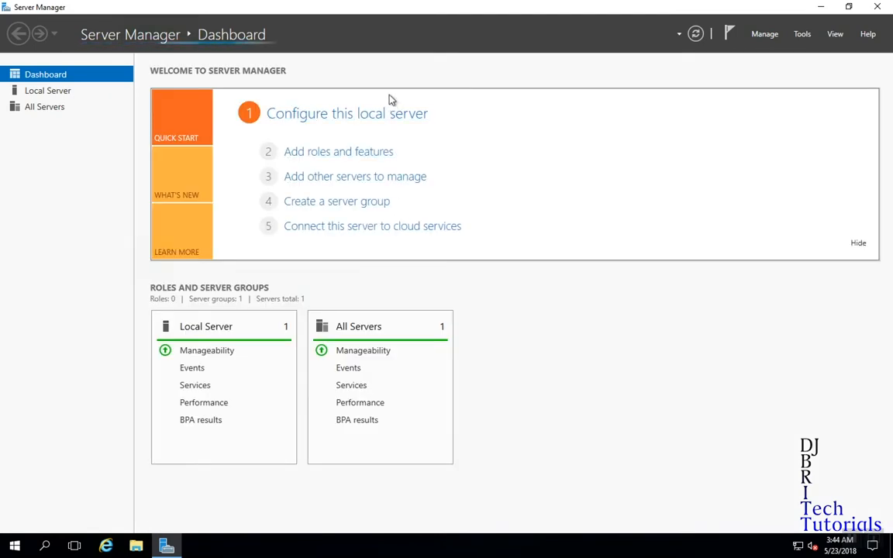
{"action": "left_click", "coordinate": [350, 151]}
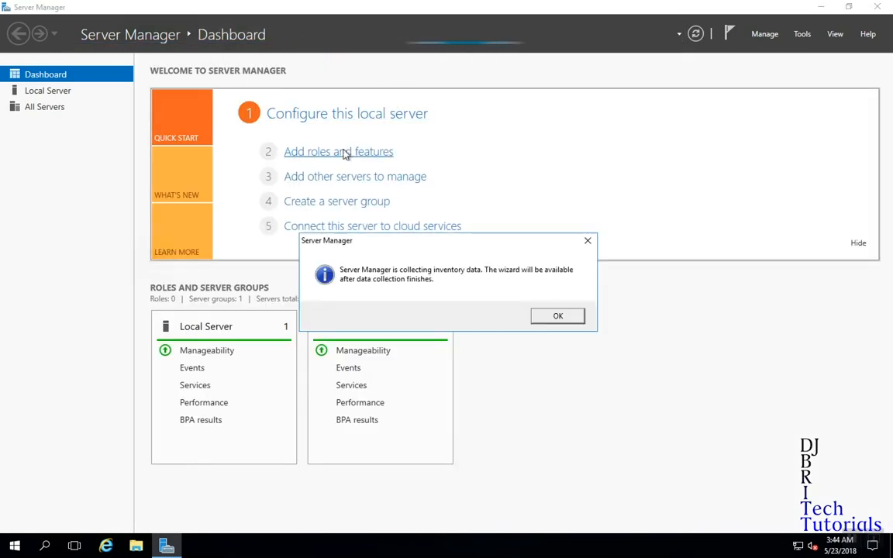
{"action": "left_click", "coordinate": [569, 317]}
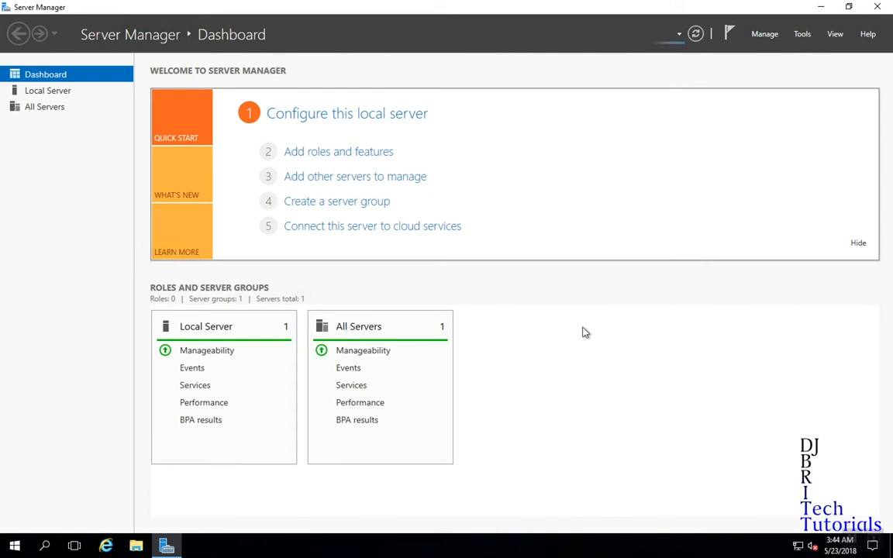
{"action": "key", "text": "super+x"}
{"action": "left_click", "coordinate": [93, 352]}
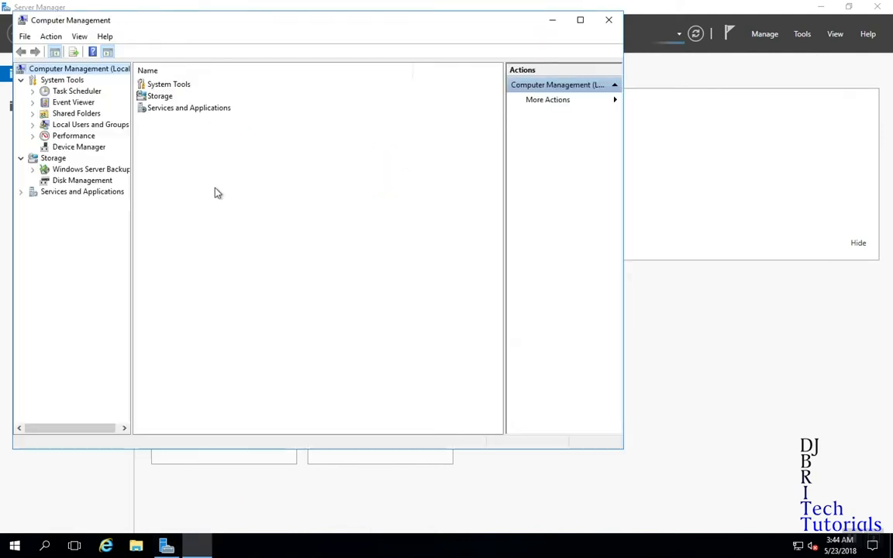
Under Local Users and Groups > Groups, create the FTP_Users group and confirm it appears.
{"action": "left_click", "coordinate": [31, 124]}
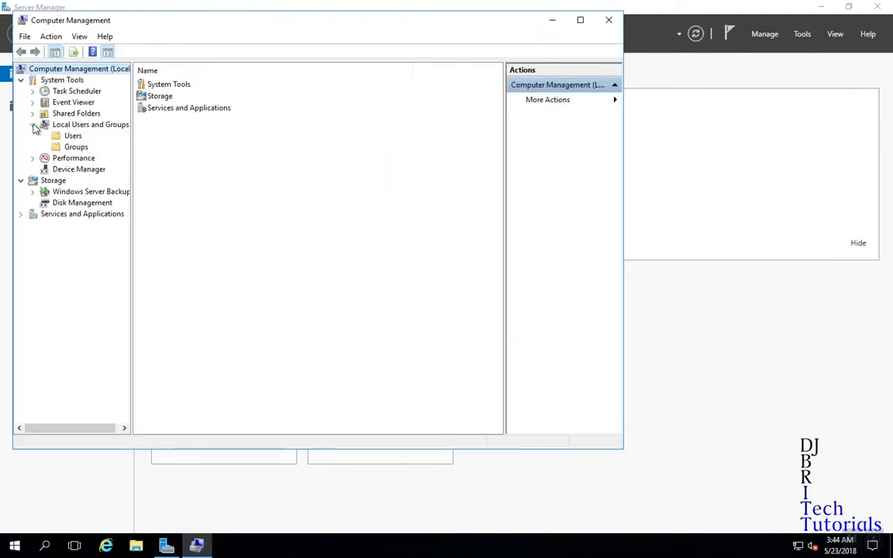
{"action": "left_click", "coordinate": [76, 147]}
{"action": "right_click", "coordinate": [240, 398]}
{"action": "left_click", "coordinate": [268, 405]}
{"action": "type", "text": "F"}
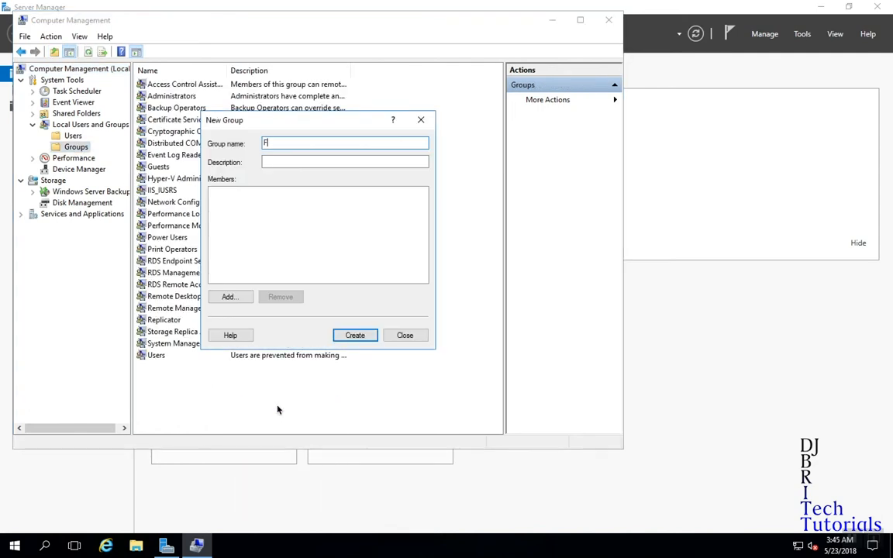
{"action": "type", "text": "TP_Users"}
{"action": "left_click", "coordinate": [359, 335]}
{"action": "left_click", "coordinate": [406, 335]}
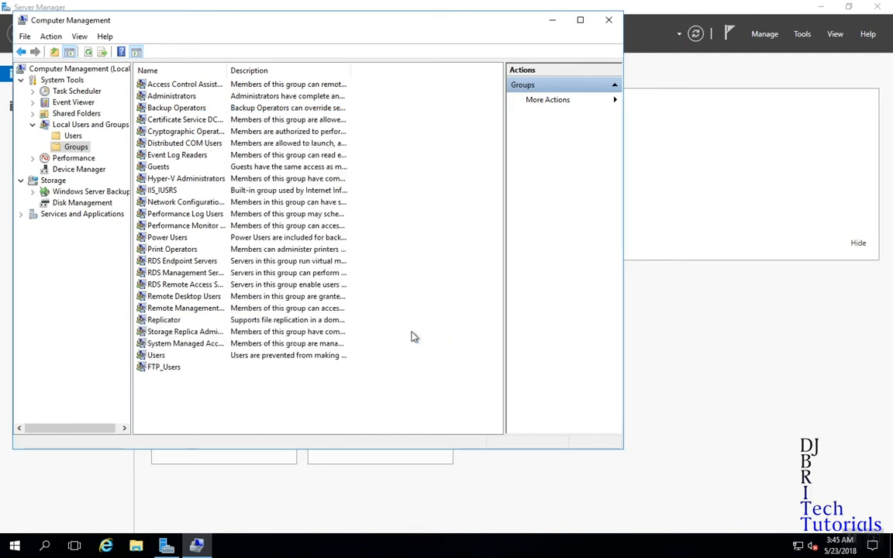
{"action": "left_click", "coordinate": [175, 367]}
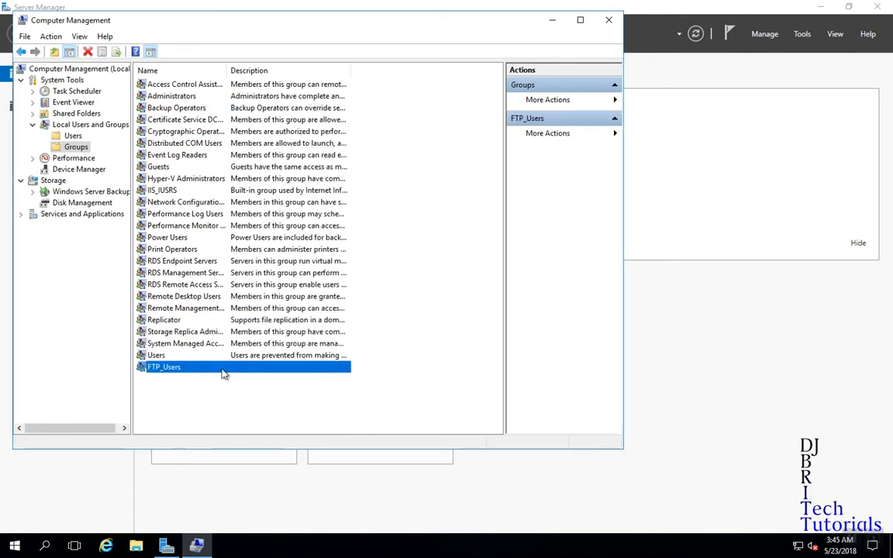
{"action": "left_click", "coordinate": [73, 137]}
Create local user ftp_user with a password that never expires and needs no change at logon.
{"action": "right_click", "coordinate": [239, 255]}
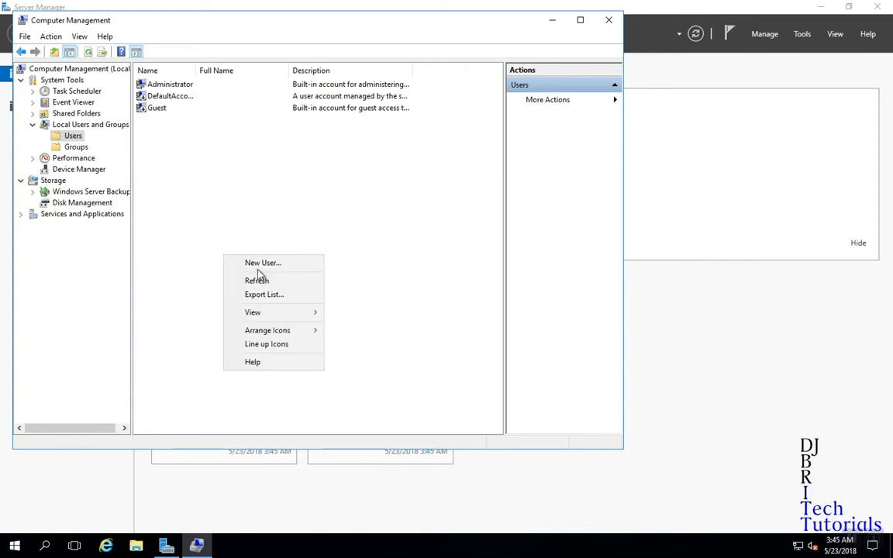
{"action": "left_click", "coordinate": [260, 262]}
{"action": "type", "text": "ftp_user"}
{"action": "left_click", "coordinate": [310, 211]}
{"action": "type", "text": "•••••••"}
{"action": "key", "text": "Tab"}
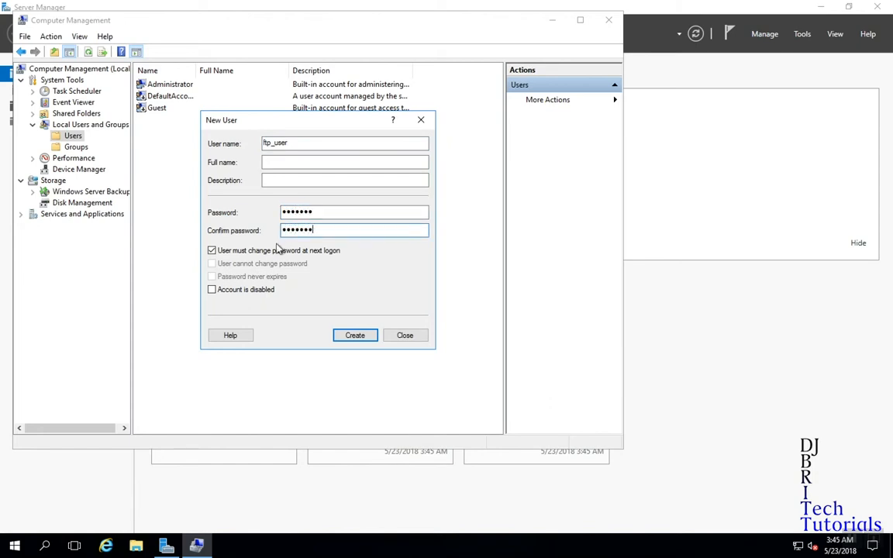
{"action": "left_click", "coordinate": [232, 250]}
{"action": "left_click", "coordinate": [228, 263]}
{"action": "left_click", "coordinate": [242, 278]}
{"action": "left_click", "coordinate": [342, 335]}
{"action": "left_click", "coordinate": [408, 335]}
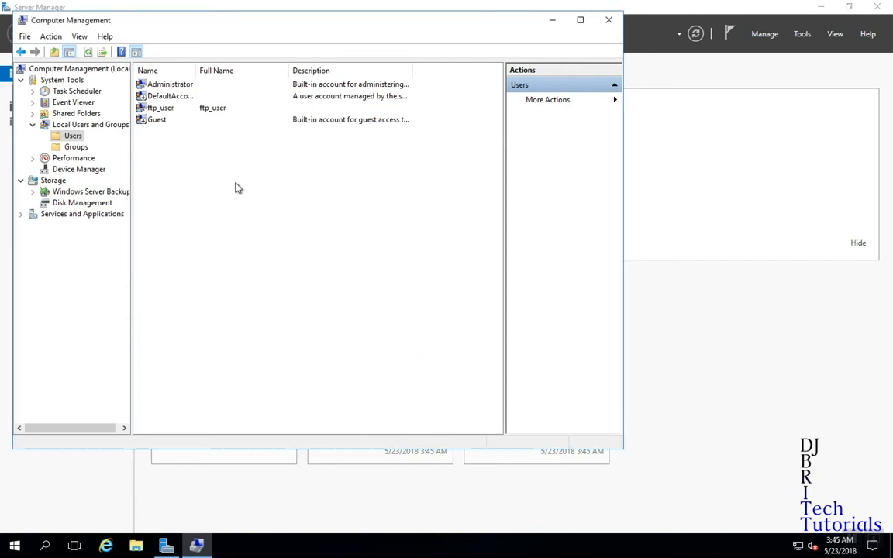
Add ftp_user to the FTP_Users group, apply, and bring up its profile settings.
{"action": "double_click", "coordinate": [159, 109]}
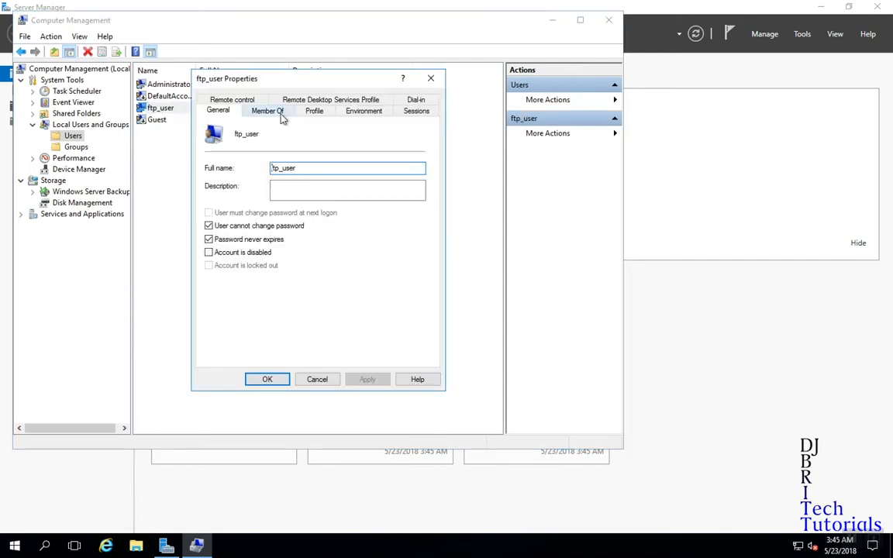
{"action": "left_click", "coordinate": [280, 113]}
{"action": "left_click", "coordinate": [216, 322]}
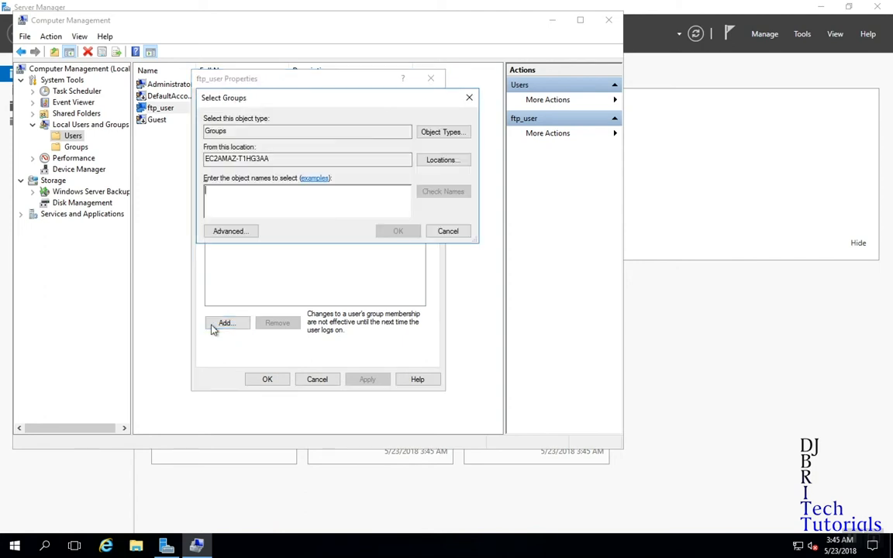
{"action": "left_click", "coordinate": [226, 231]}
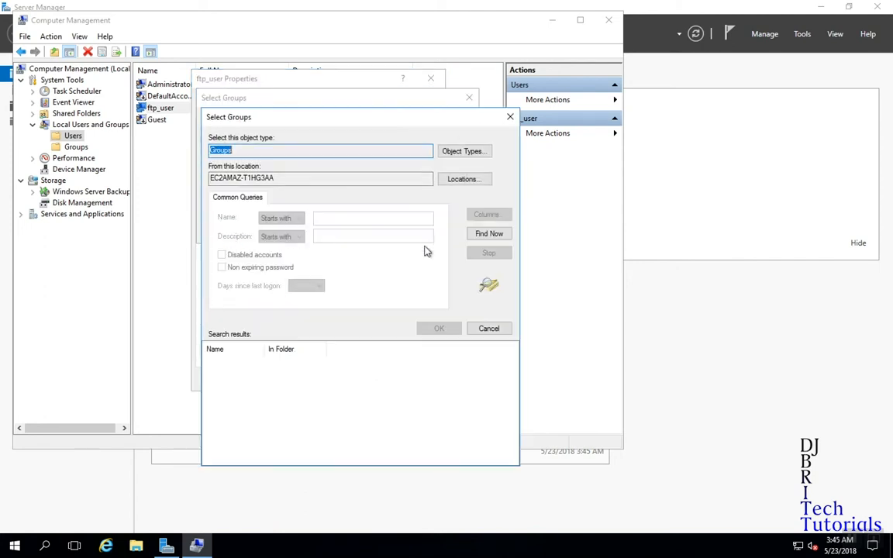
{"action": "left_click", "coordinate": [491, 234]}
{"action": "left_click", "coordinate": [234, 436]}
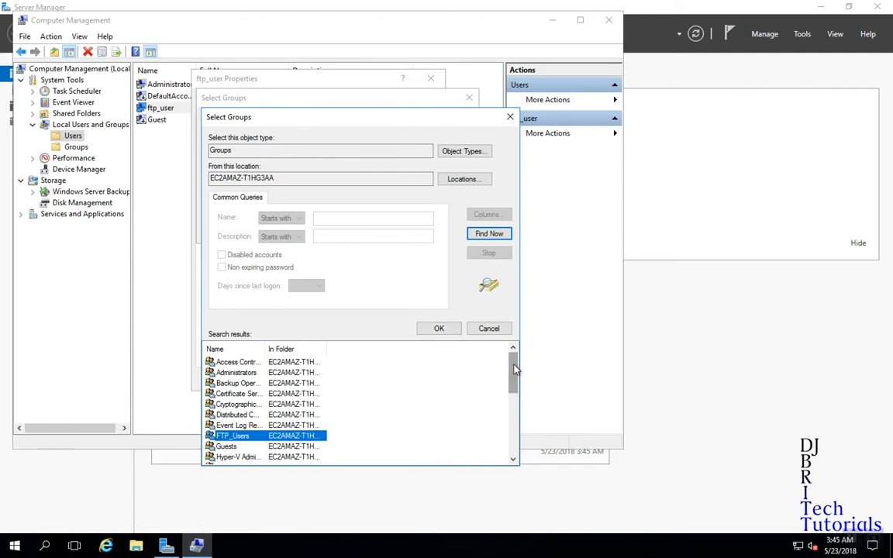
{"action": "left_click_drag", "start_coordinate": [516, 371], "coordinate": [504, 423]}
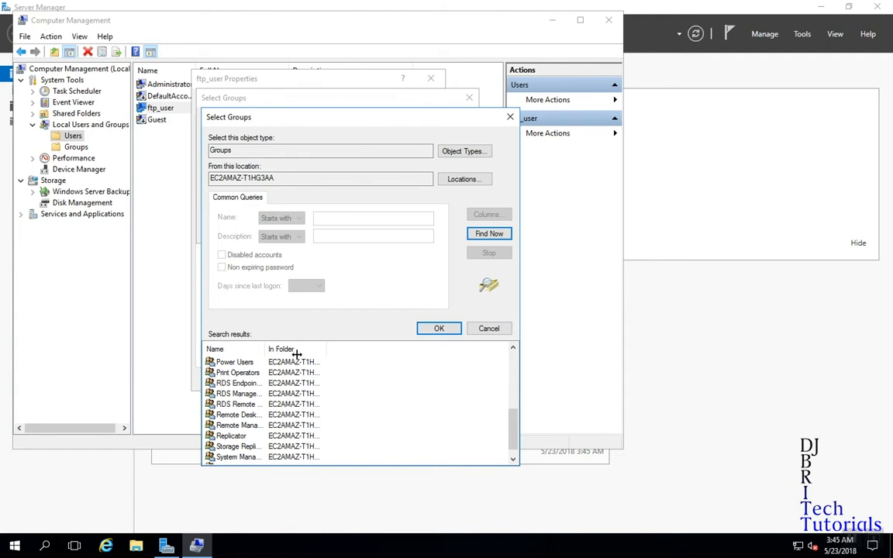
{"action": "left_click_drag", "start_coordinate": [266, 349], "coordinate": [303, 349]}
{"action": "left_click", "coordinate": [264, 416]}
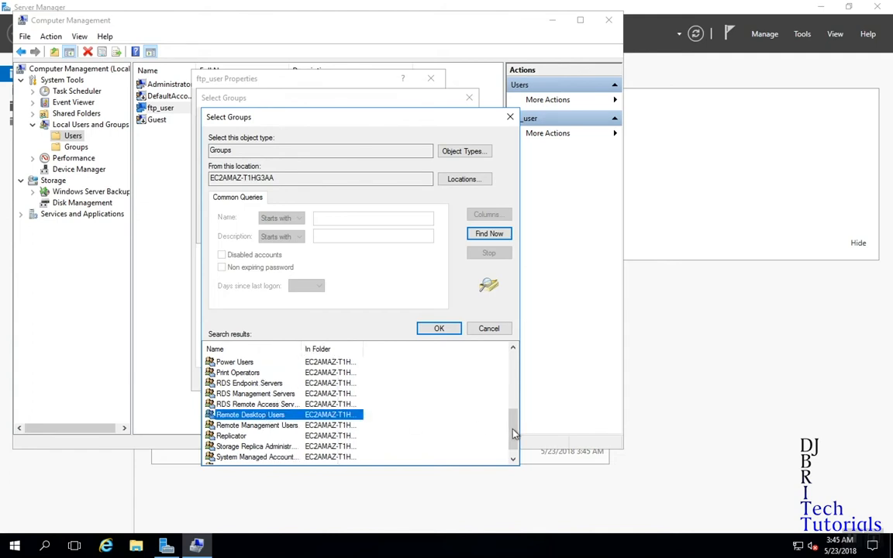
{"action": "left_click_drag", "start_coordinate": [512, 423], "coordinate": [511, 380]}
{"action": "left_click", "coordinate": [233, 425]}
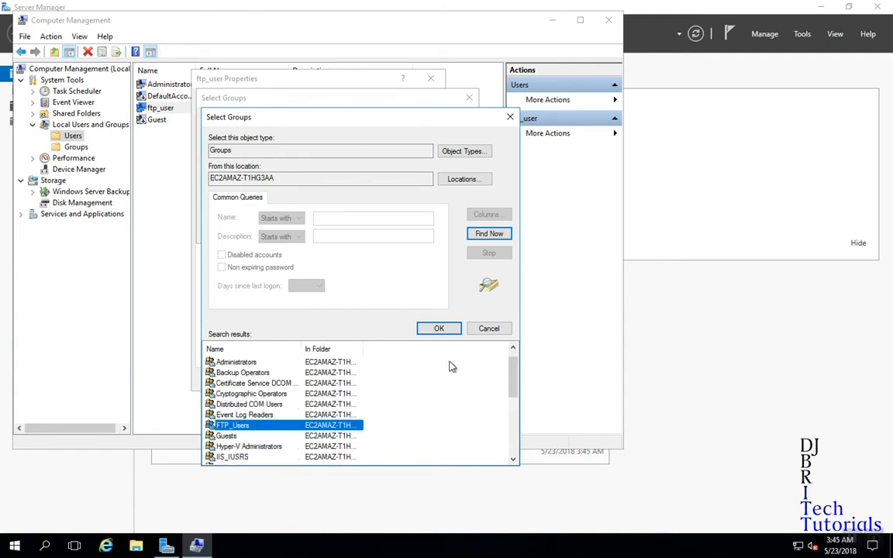
{"action": "left_click", "coordinate": [438, 329]}
{"action": "left_click", "coordinate": [397, 232]}
{"action": "left_click", "coordinate": [362, 380]}
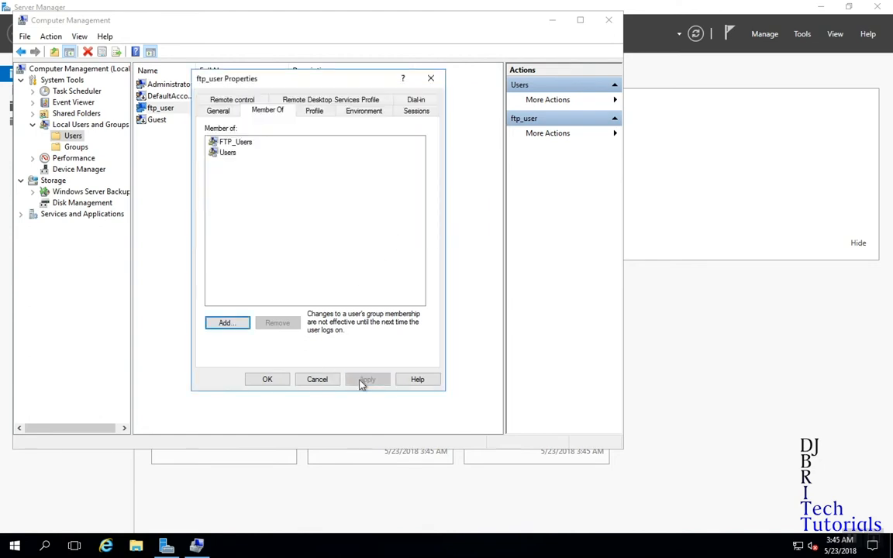
{"action": "left_click", "coordinate": [311, 113]}
Create a new folder named FTP at the root of drive C:.
{"action": "left_click", "coordinate": [310, 206]}
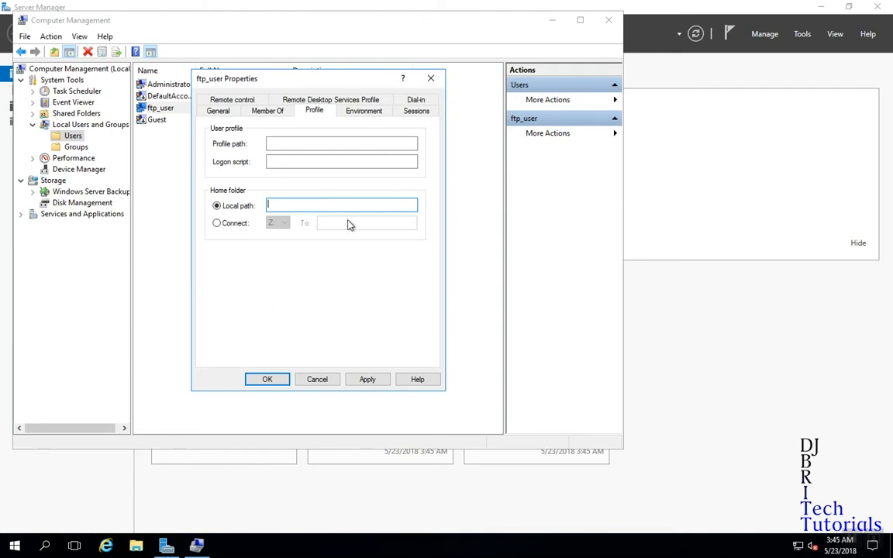
{"action": "left_click", "coordinate": [137, 546]}
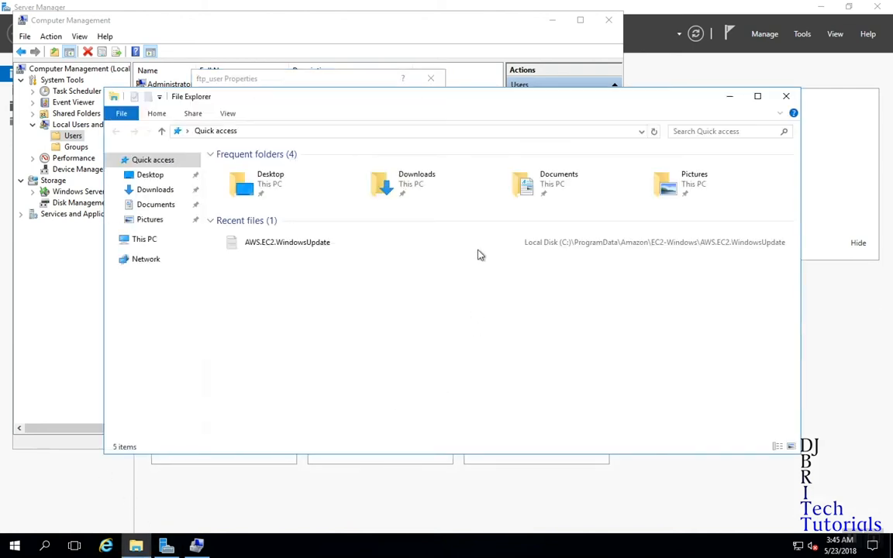
{"action": "left_click", "coordinate": [165, 240]}
{"action": "double_click", "coordinate": [281, 269]}
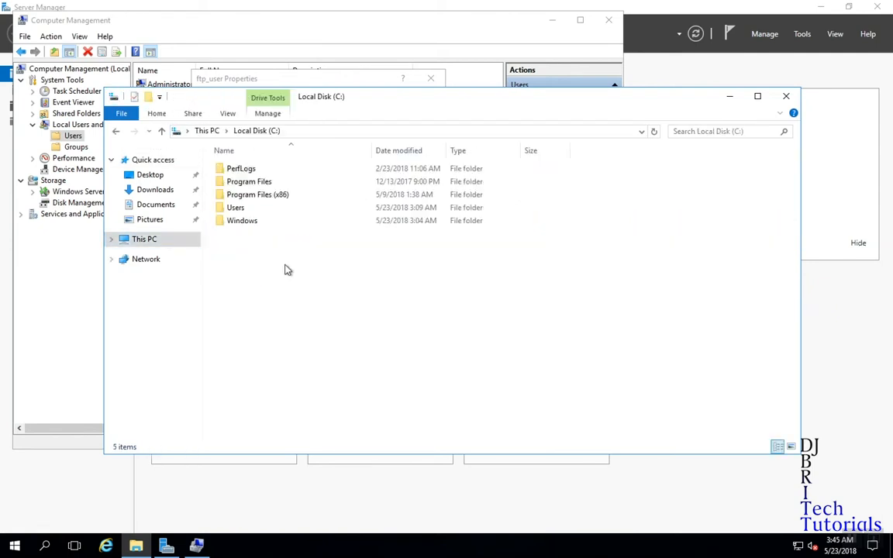
{"action": "right_click", "coordinate": [321, 269]}
{"action": "mouse_move", "coordinate": [370, 391]}
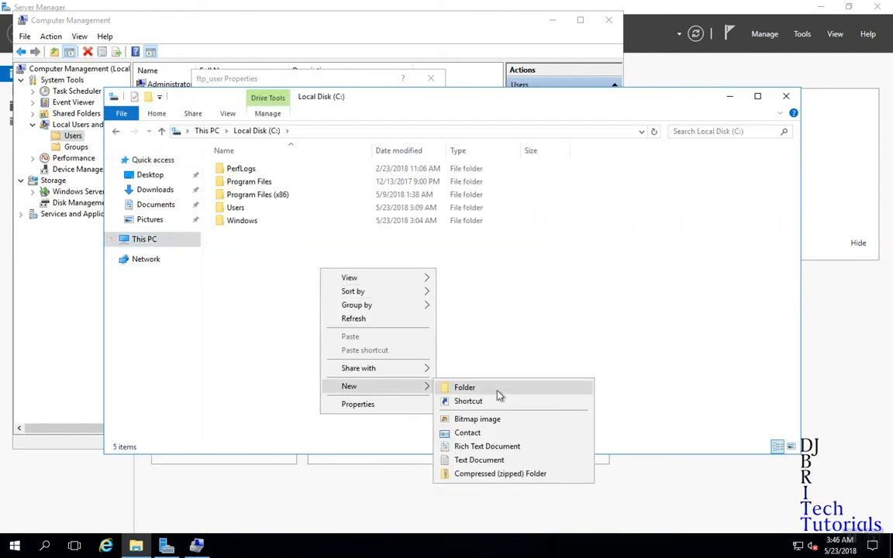
{"action": "left_click", "coordinate": [496, 388]}
{"action": "type", "text": "FTP"}
{"action": "key", "text": "Return"}
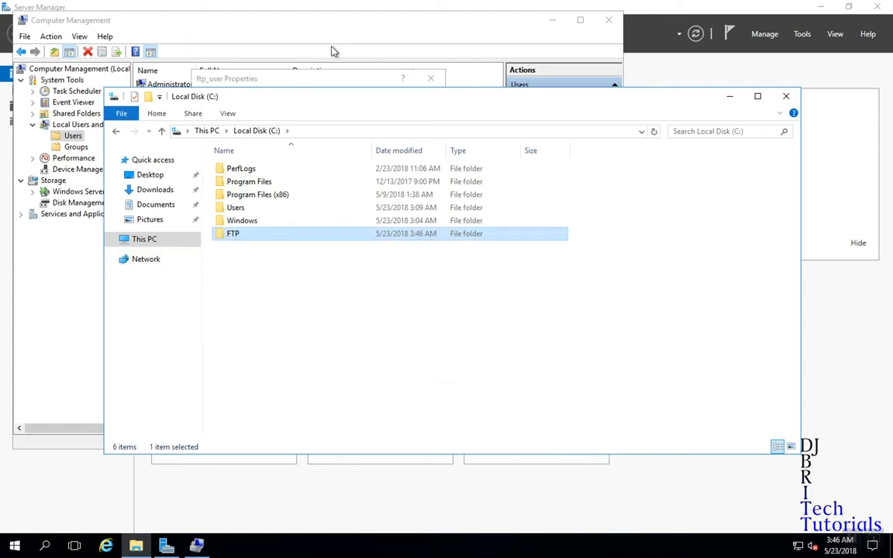
Set ftp_user's home folder local path to C:\FTP, then close Explorer and Computer Management.
{"action": "left_click", "coordinate": [279, 78]}
{"action": "type", "text": "C:"}
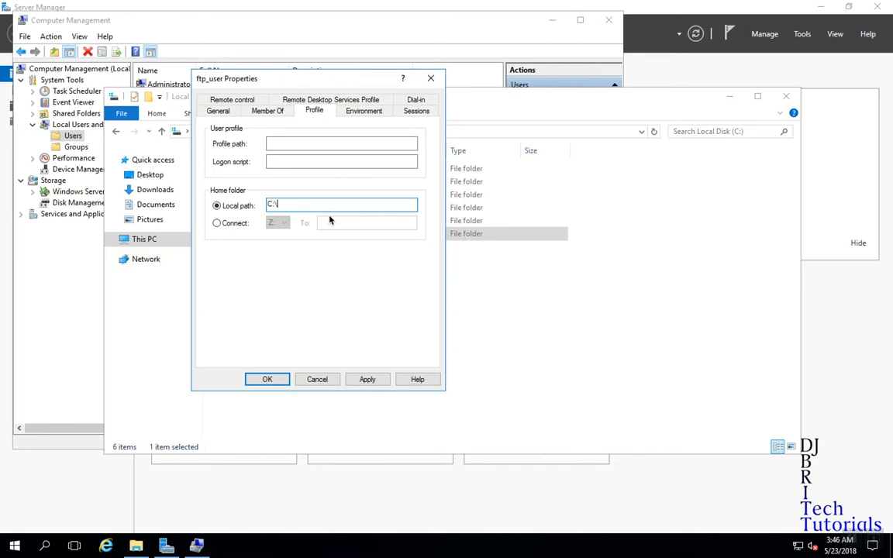
{"action": "type", "text": "\\FTP"}
{"action": "left_click", "coordinate": [368, 379]}
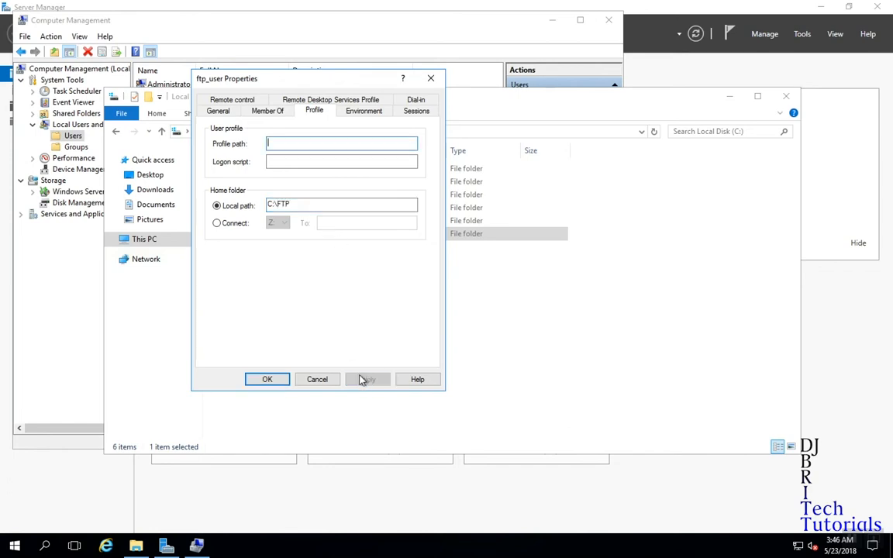
{"action": "left_click", "coordinate": [266, 379]}
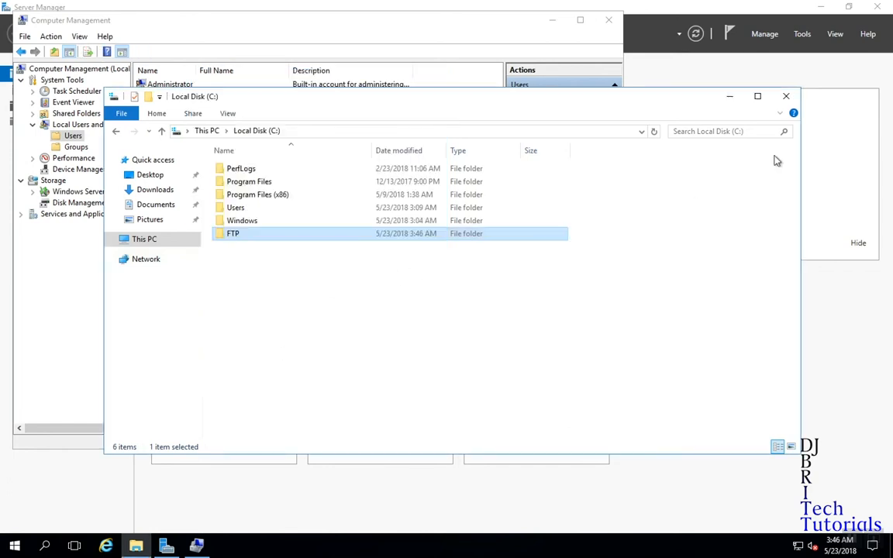
{"action": "left_click", "coordinate": [786, 96]}
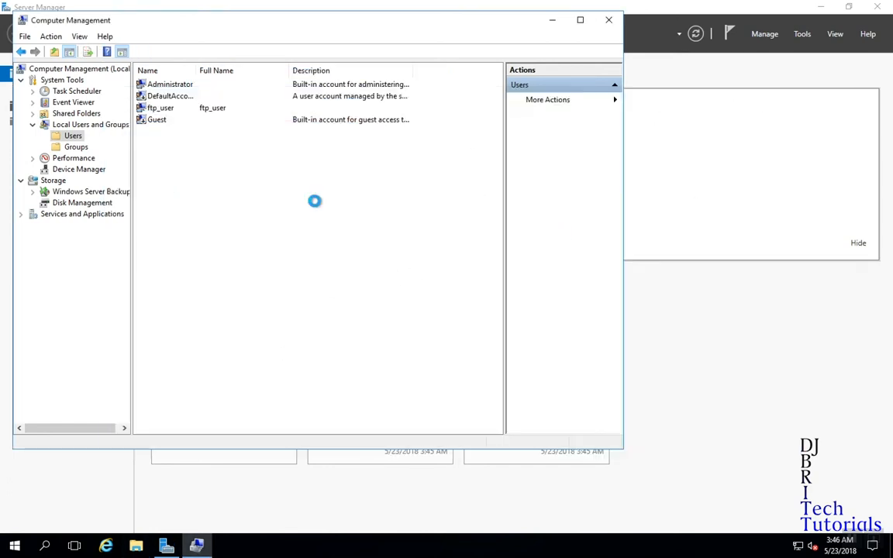
{"action": "left_click", "coordinate": [609, 19]}
In Add Roles and Features, select the Web Server (IIS) role with its management tools.
{"action": "left_click", "coordinate": [348, 152]}
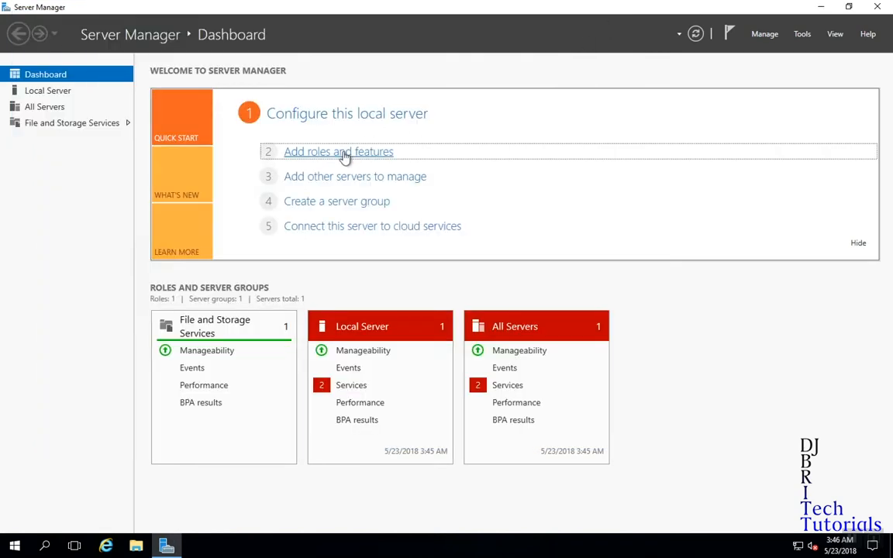
{"action": "left_click", "coordinate": [306, 434]}
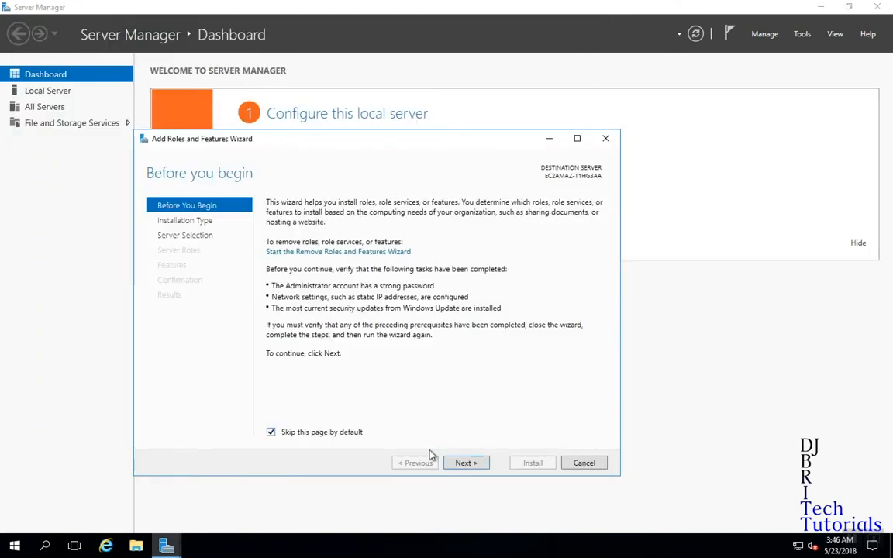
{"action": "left_click", "coordinate": [463, 463]}
{"action": "left_click", "coordinate": [465, 463]}
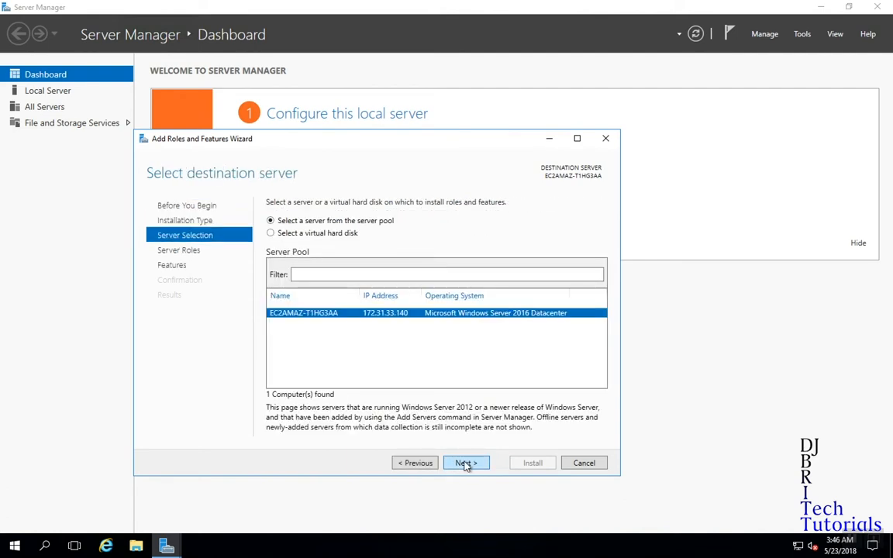
{"action": "left_click", "coordinate": [466, 464]}
{"action": "scroll", "coordinate": [464, 330], "scroll_direction": "down", "scroll_amount": 2}
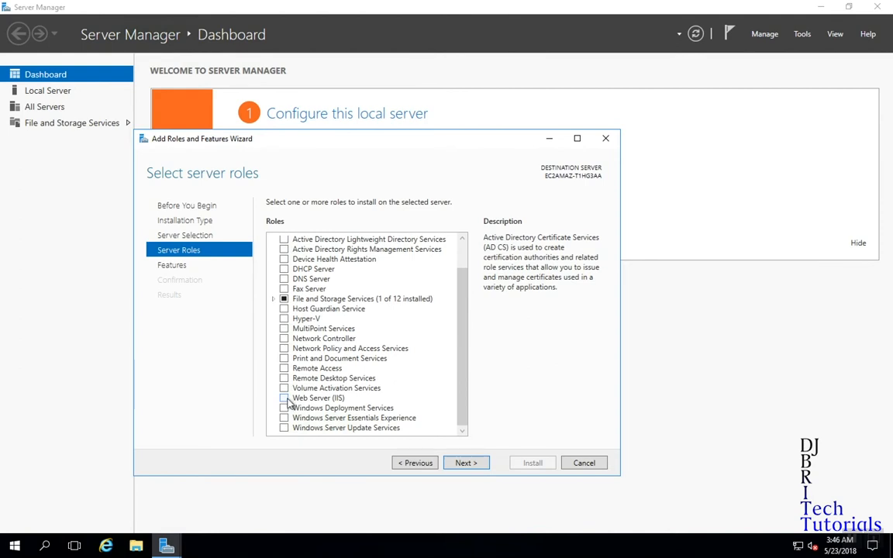
{"action": "left_click", "coordinate": [287, 400]}
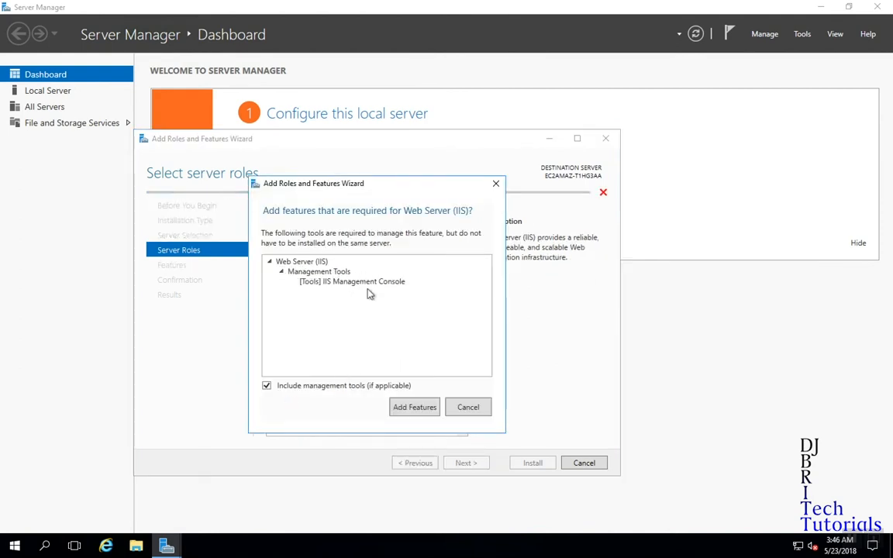
{"action": "left_click", "coordinate": [413, 407]}
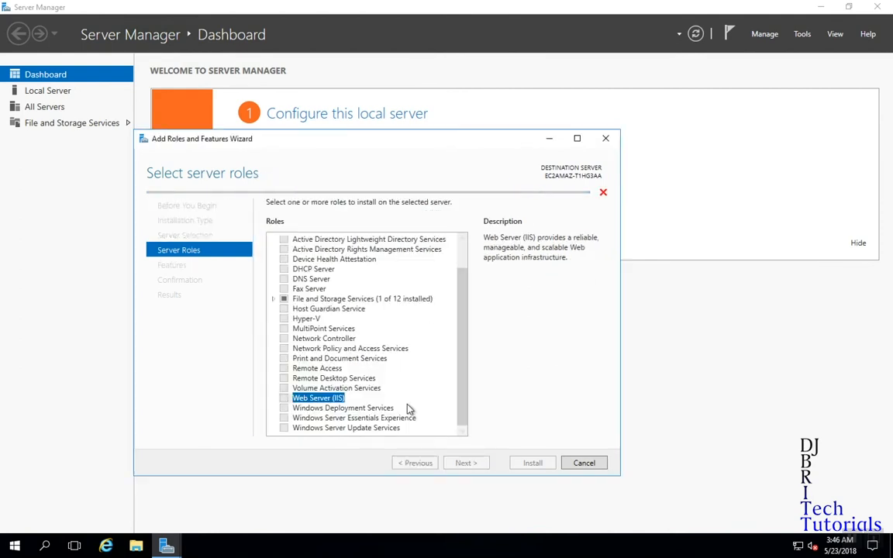
Add the FTP Server role service and start the installation.
{"action": "left_click", "coordinate": [465, 463]}
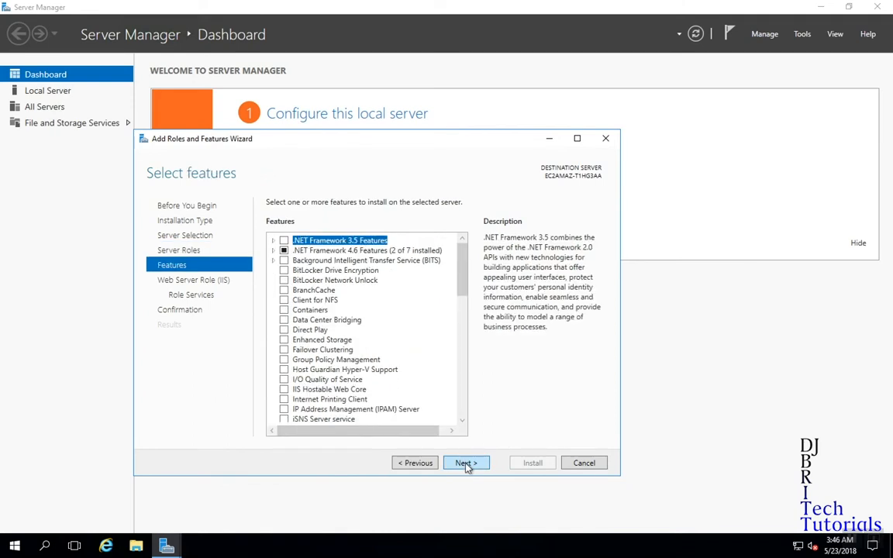
{"action": "left_click", "coordinate": [469, 463]}
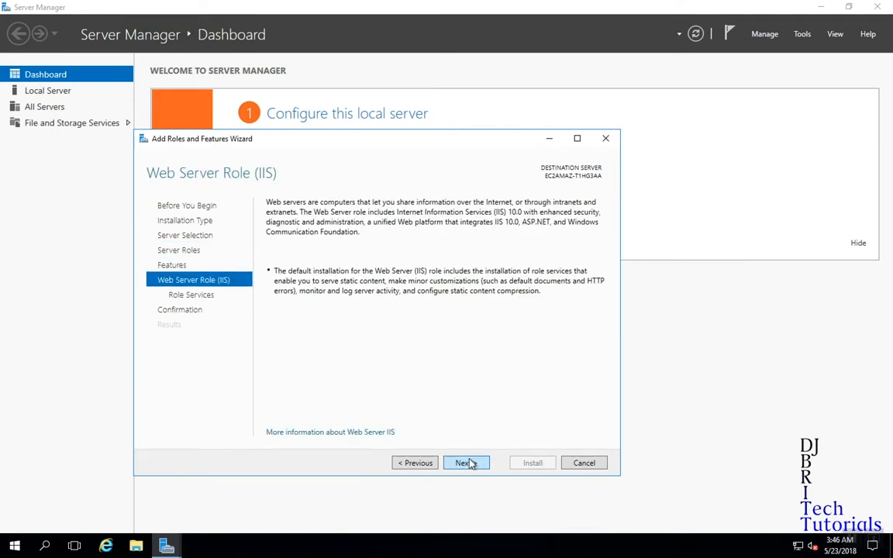
{"action": "left_click", "coordinate": [469, 463]}
{"action": "left_click_drag", "start_coordinate": [462, 325], "coordinate": [459, 408]}
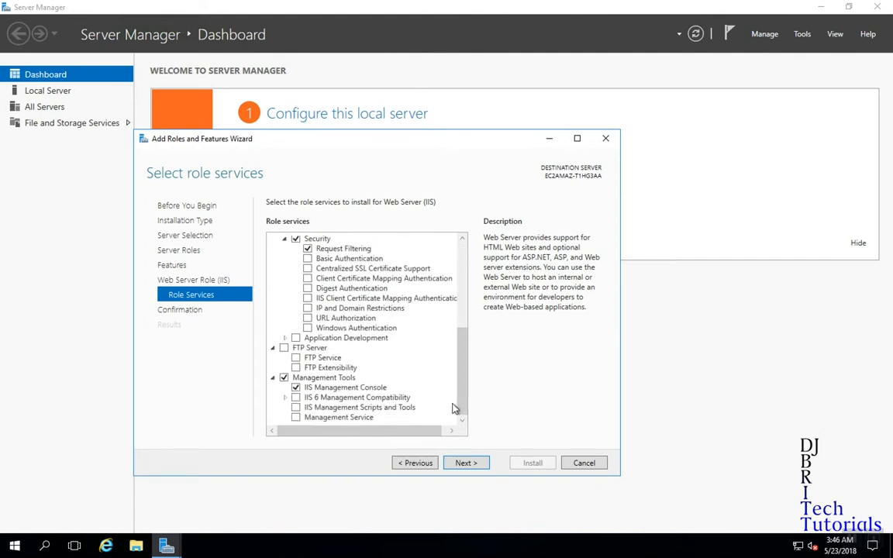
{"action": "left_click", "coordinate": [285, 349]}
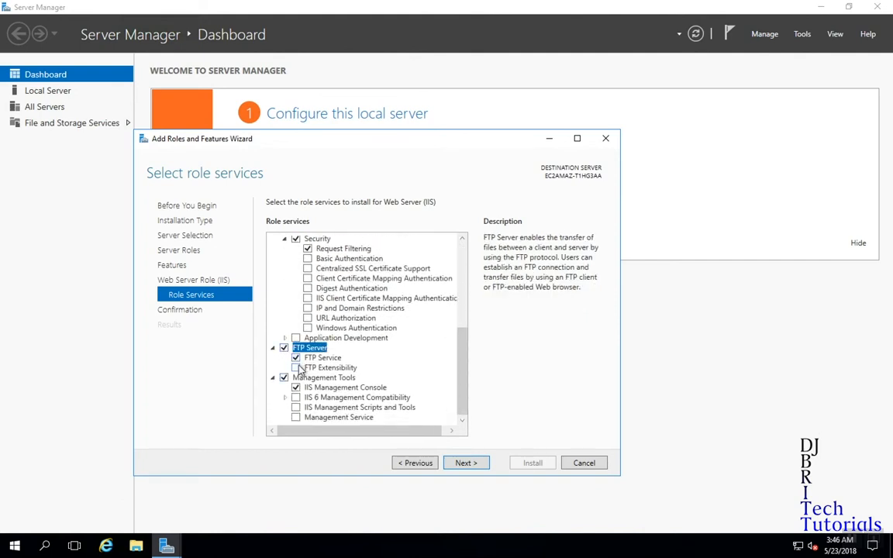
{"action": "left_click_drag", "start_coordinate": [462, 380], "coordinate": [474, 304]}
{"action": "left_click", "coordinate": [470, 463]}
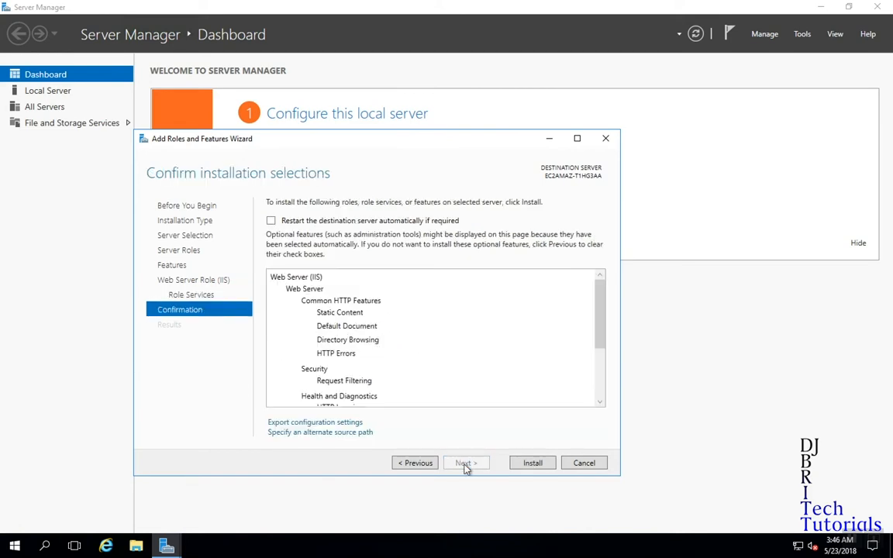
{"action": "left_click", "coordinate": [530, 464]}
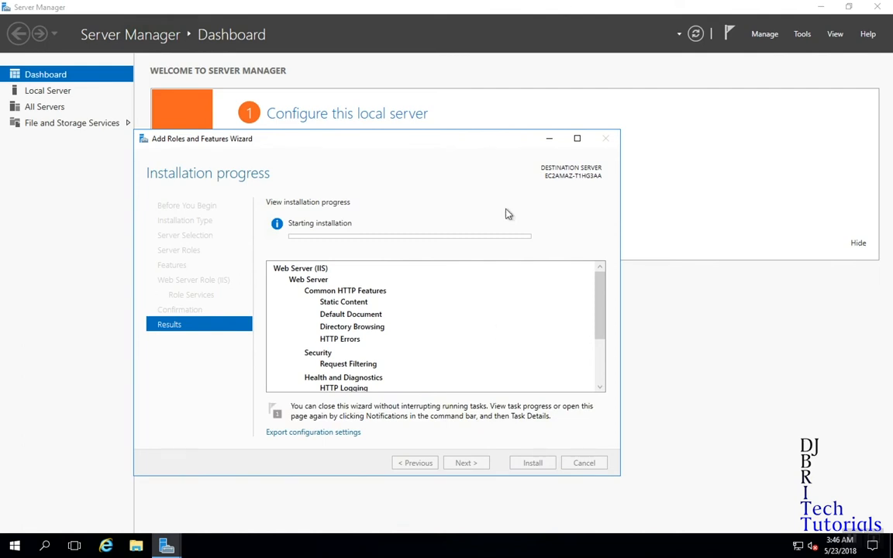
{"action": "left_click", "coordinate": [577, 7]}
Close the Add Roles and Features Wizard once the IIS installation has succeeded.
{"action": "left_click", "coordinate": [592, 34]}
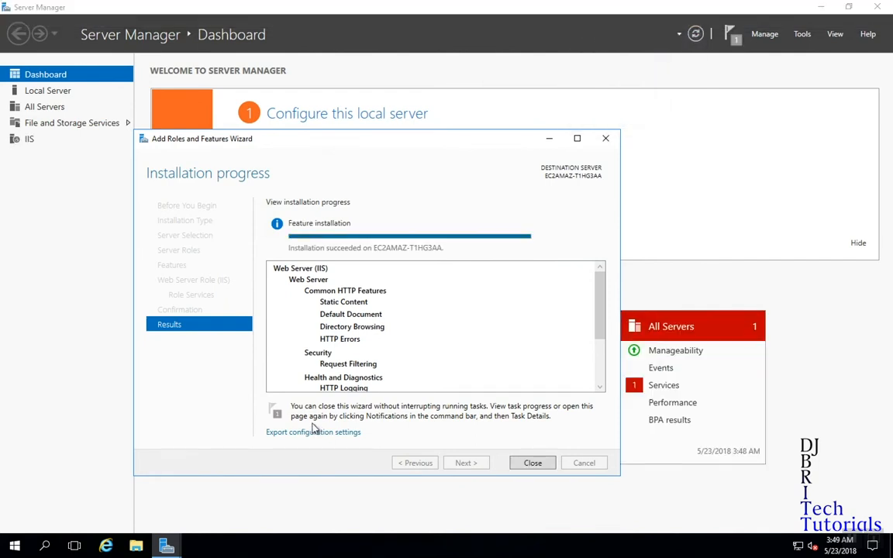
{"action": "mouse_move", "coordinate": [350, 4]}
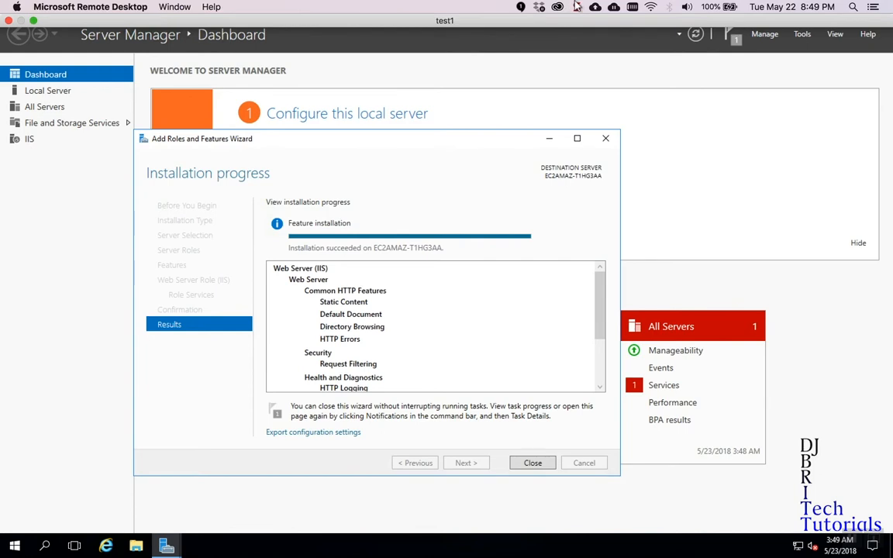
{"action": "left_click", "coordinate": [383, 125]}
{"action": "left_click", "coordinate": [367, 140]}
{"action": "left_click", "coordinate": [529, 466]}
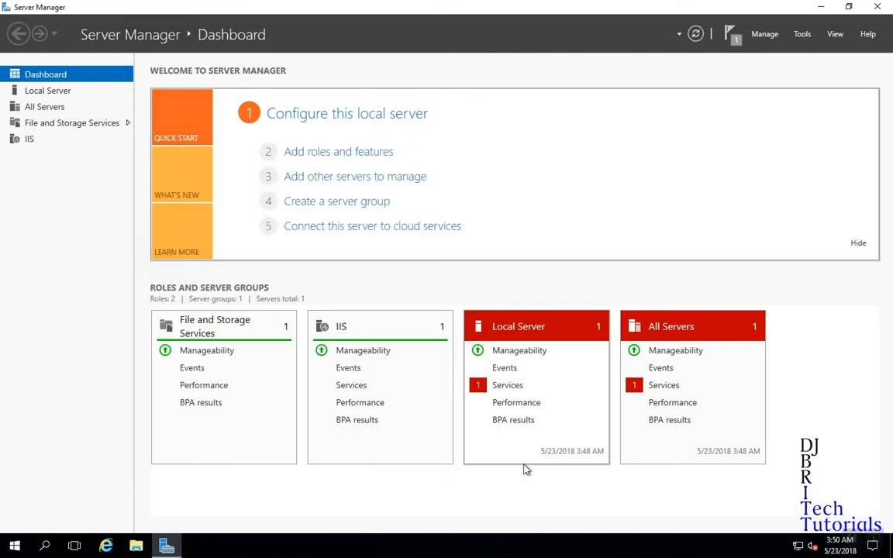
Launch IIS Manager from Tools and expand the server's Sites node.
{"action": "left_click", "coordinate": [803, 34]}
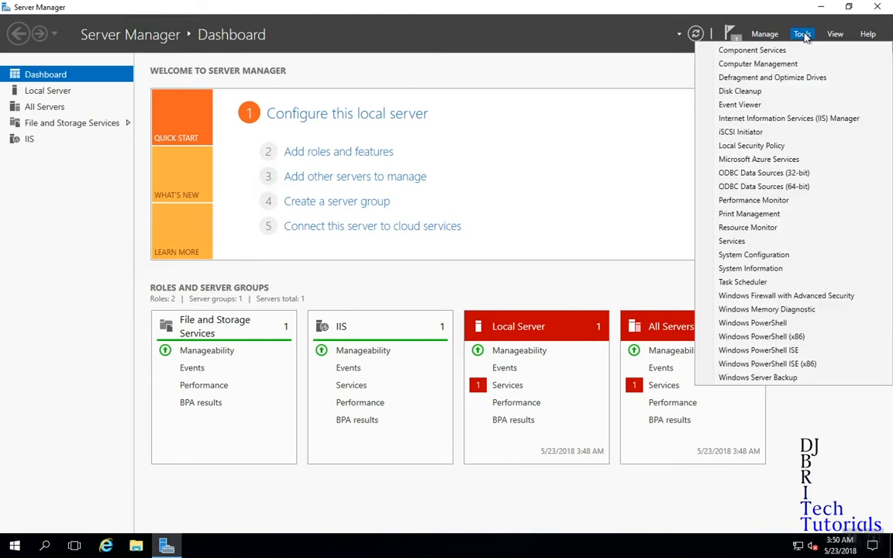
{"action": "left_click", "coordinate": [779, 119]}
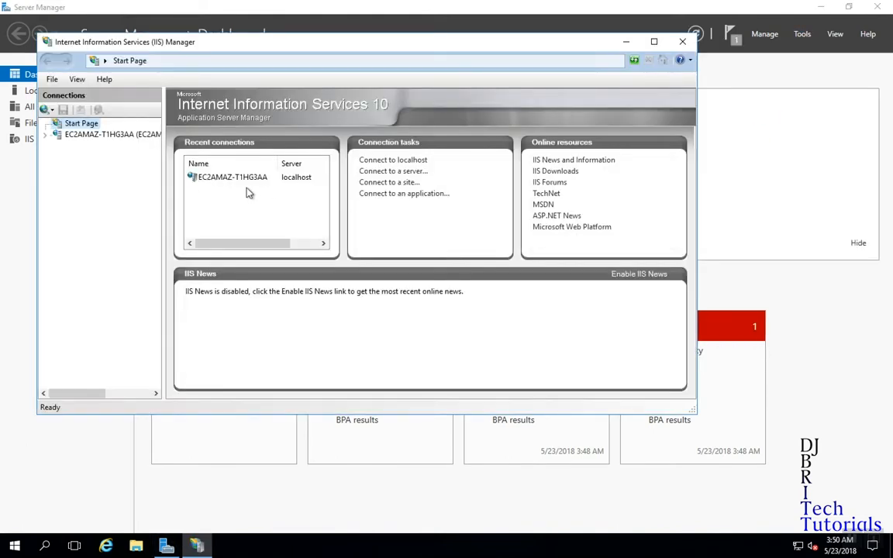
{"action": "left_click", "coordinate": [44, 134]}
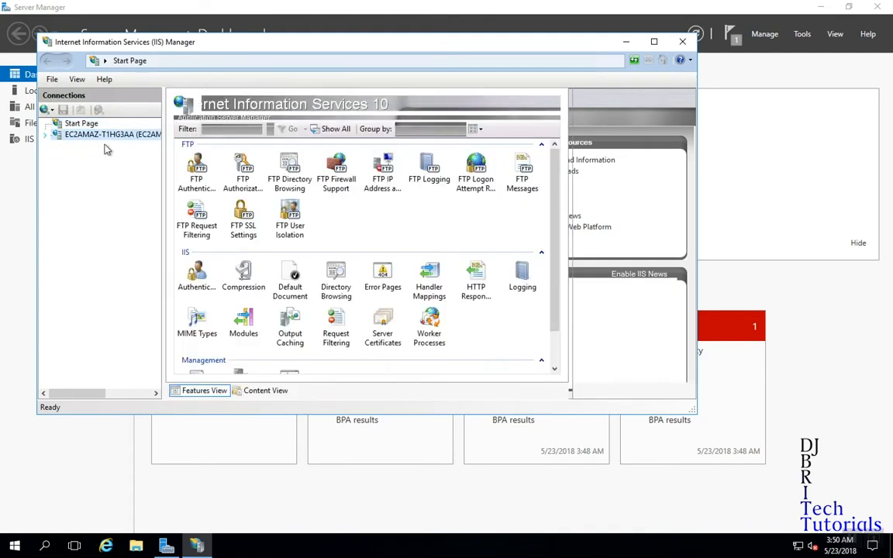
{"action": "left_click", "coordinate": [70, 159]}
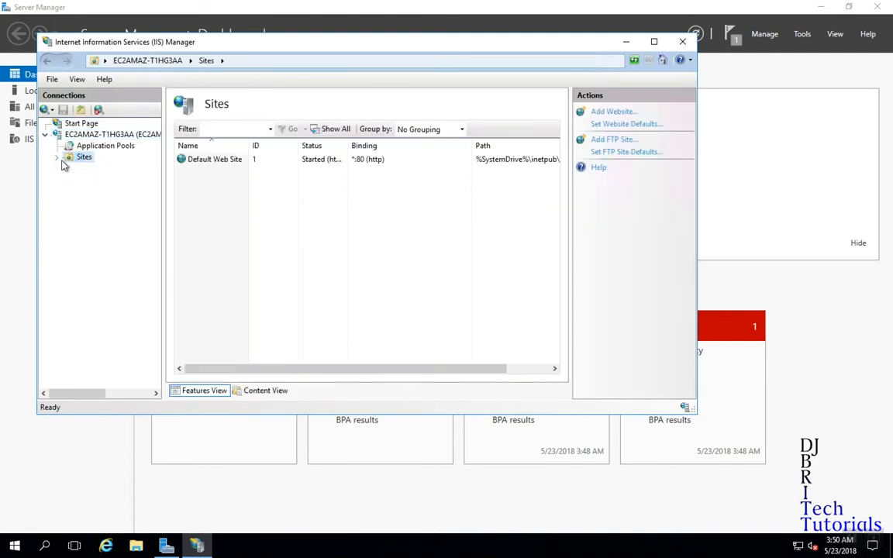
{"action": "left_click", "coordinate": [57, 156]}
Remove the Default Web Site, confirm the deletion, and start the Add FTP Site wizard.
{"action": "right_click", "coordinate": [86, 171]}
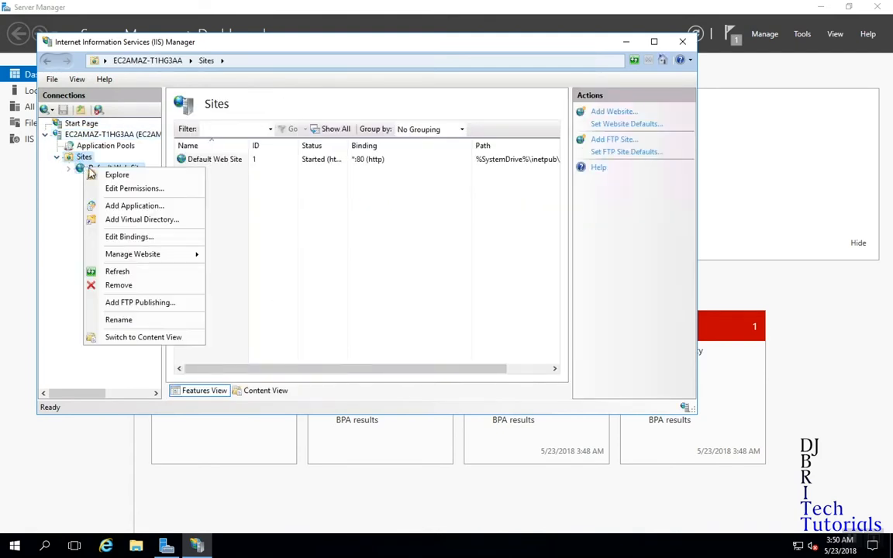
{"action": "left_click", "coordinate": [114, 265]}
{"action": "left_click", "coordinate": [413, 318]}
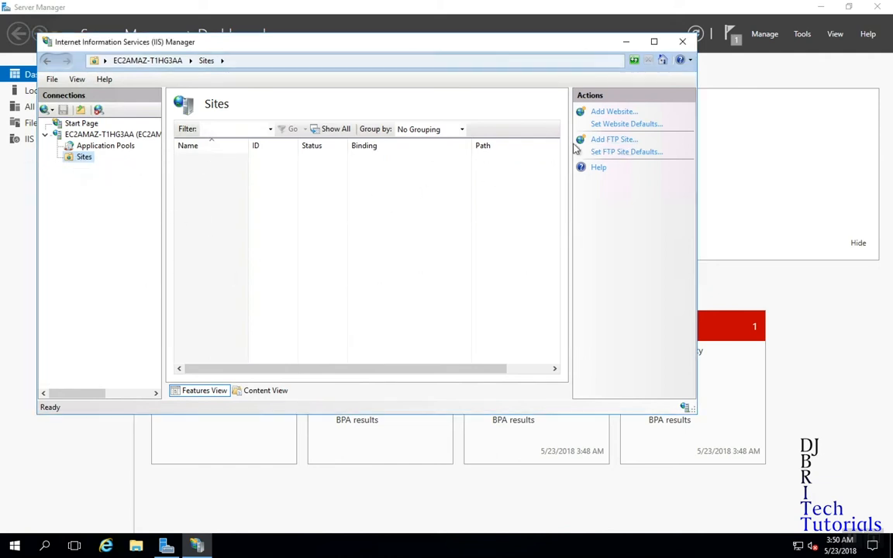
{"action": "left_click", "coordinate": [613, 139]}
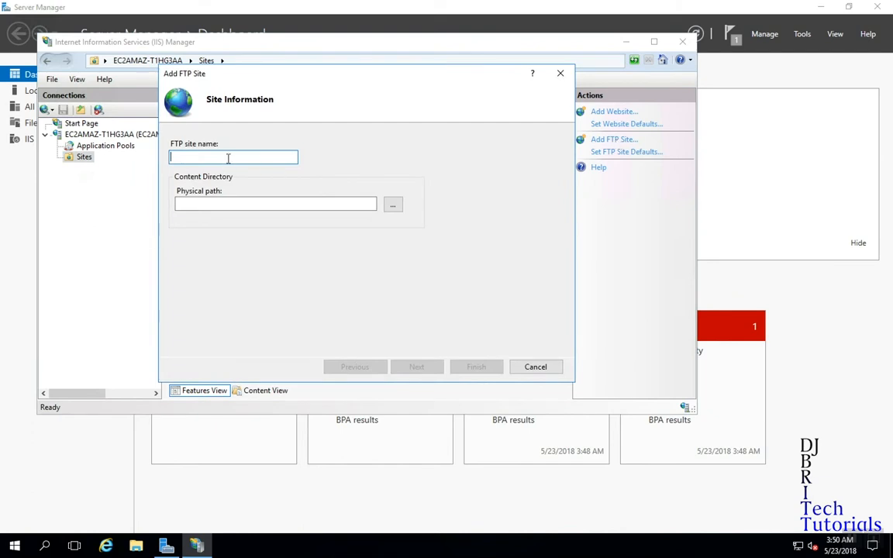
Name the FTP site 'Basic' and set its physical path to C:\FTP.
{"action": "type", "text": "Basic"}
{"action": "left_click", "coordinate": [394, 205]}
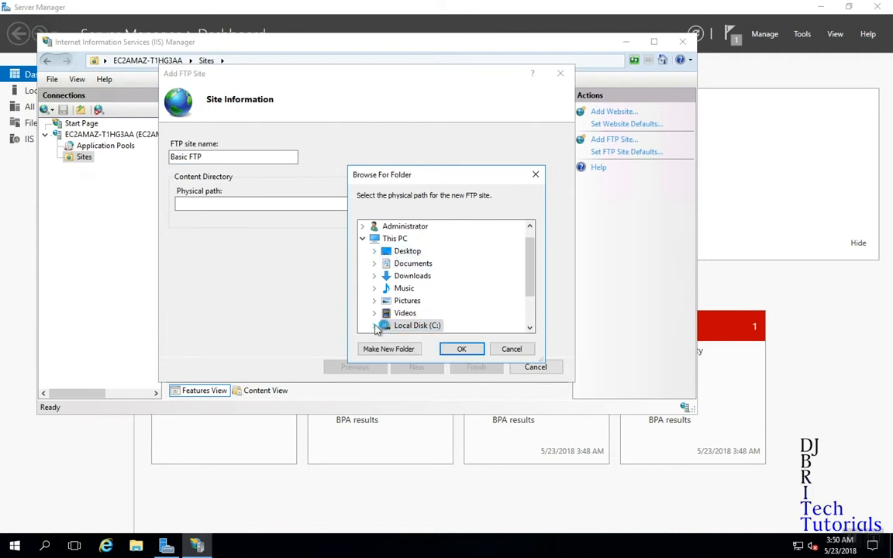
{"action": "double_click", "coordinate": [399, 325]}
{"action": "left_click", "coordinate": [411, 250]}
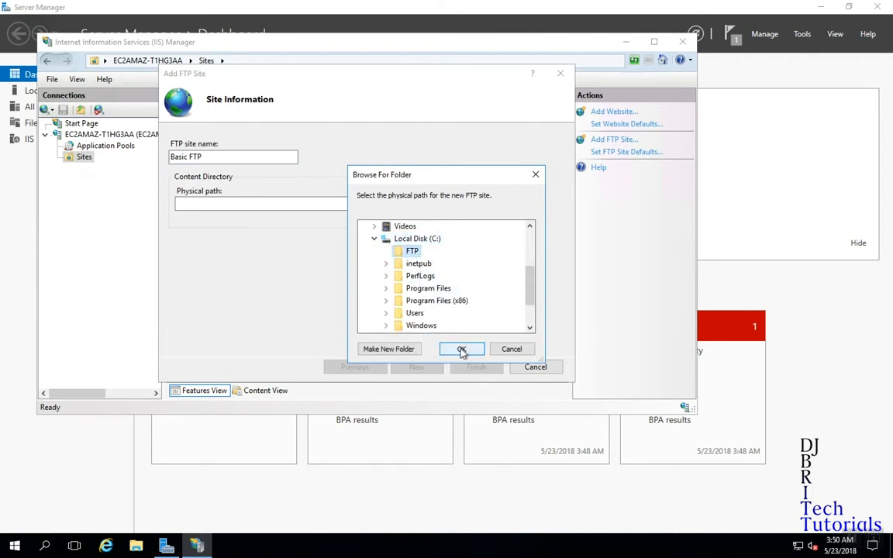
{"action": "left_click", "coordinate": [462, 348]}
{"action": "left_click", "coordinate": [416, 367]}
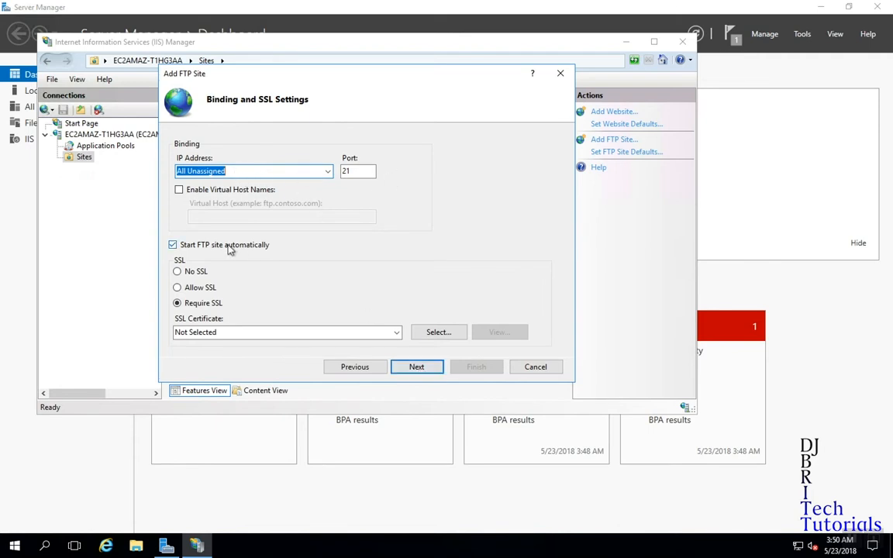
Try Allow SSL and inspect the SSL certificate list, leaving it unchanged.
{"action": "left_click", "coordinate": [195, 288]}
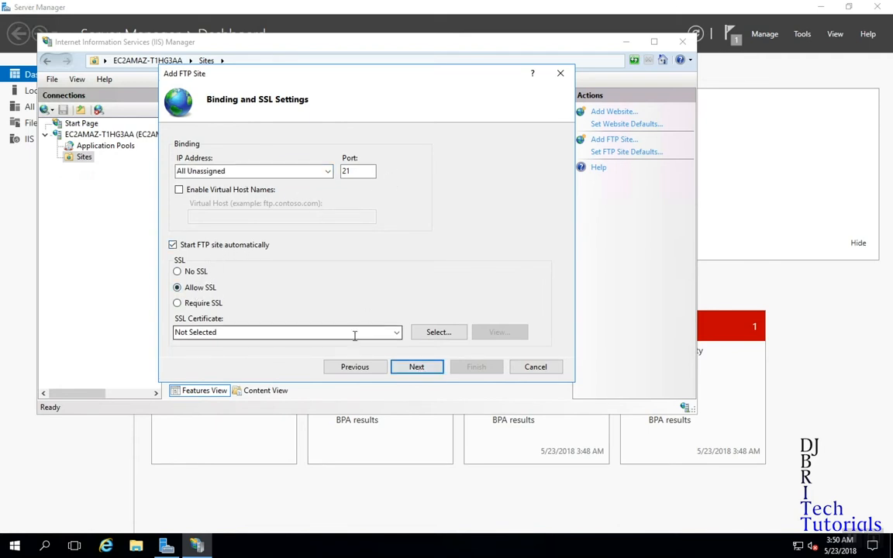
{"action": "left_click", "coordinate": [395, 332]}
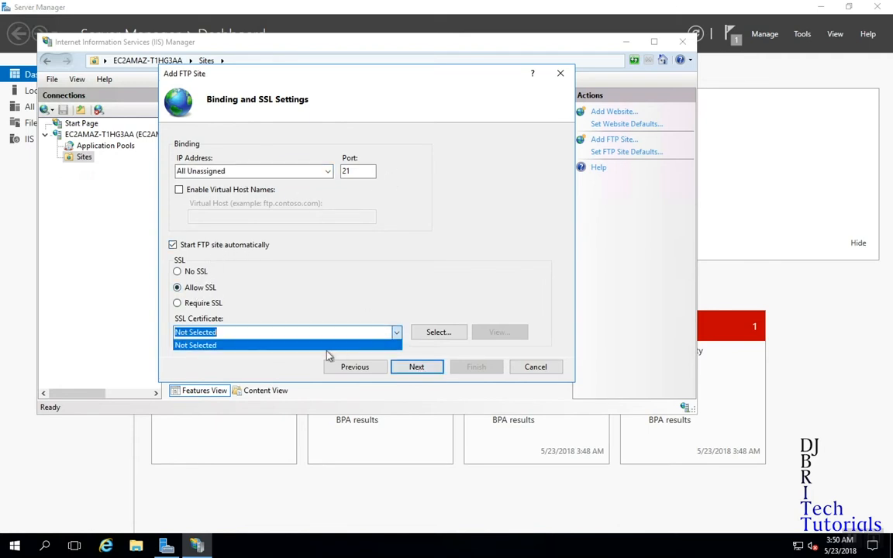
{"action": "left_click", "coordinate": [396, 339]}
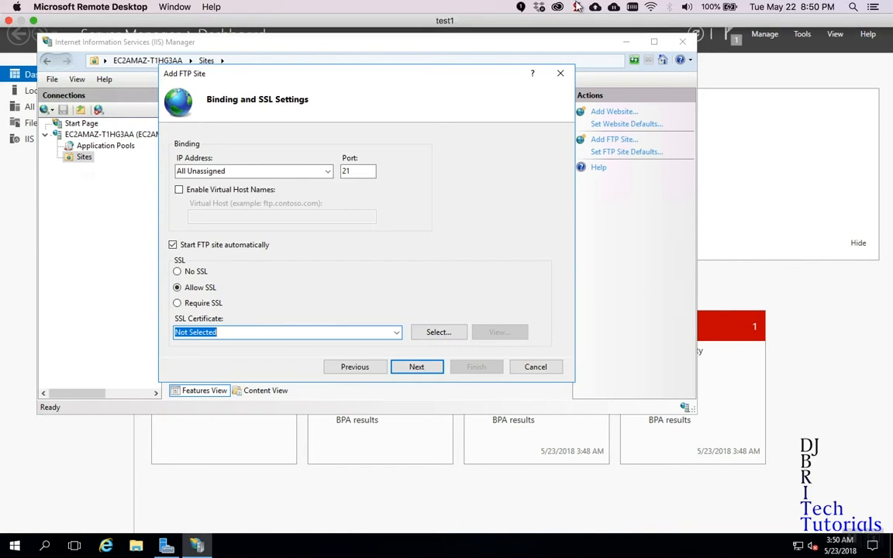
{"action": "left_click", "coordinate": [577, 7]}
{"action": "left_click", "coordinate": [593, 33]}
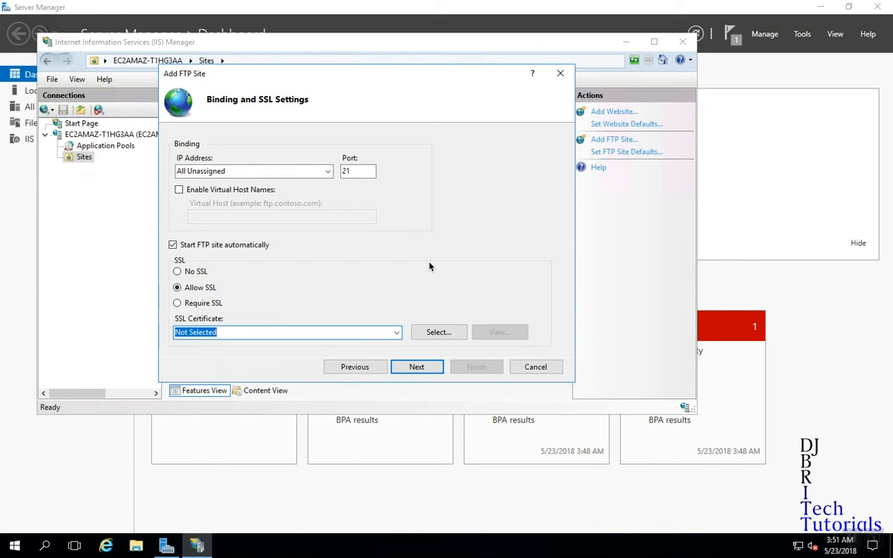
{"action": "left_click", "coordinate": [397, 333]}
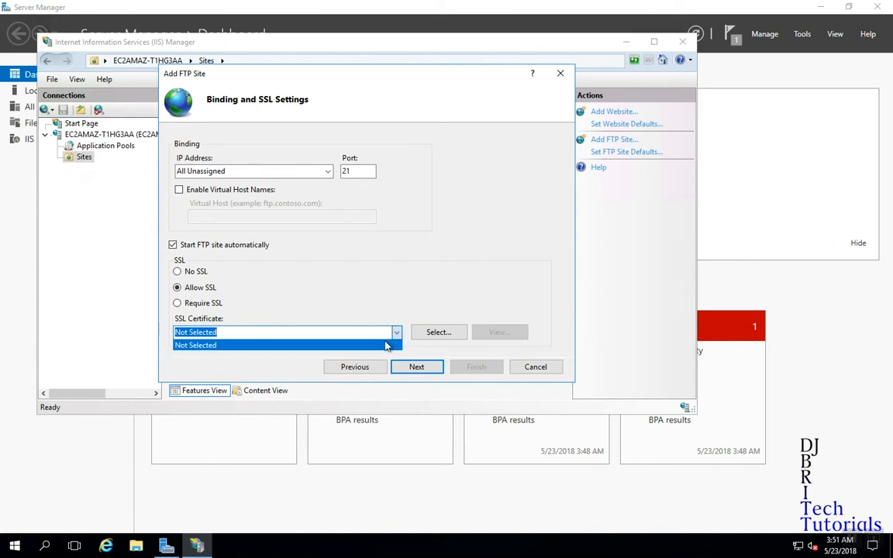
{"action": "left_click", "coordinate": [391, 309]}
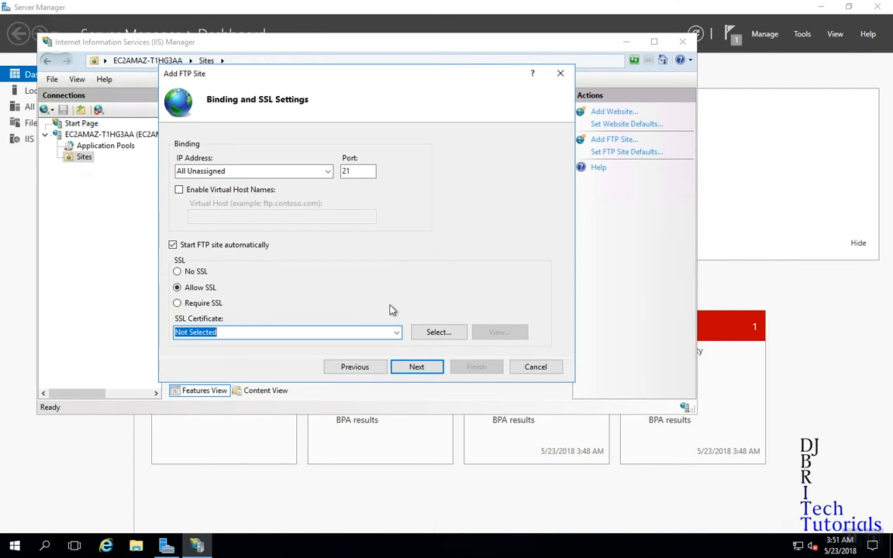
Select No SSL with port 21 and enable Basic authentication.
{"action": "left_click", "coordinate": [188, 272]}
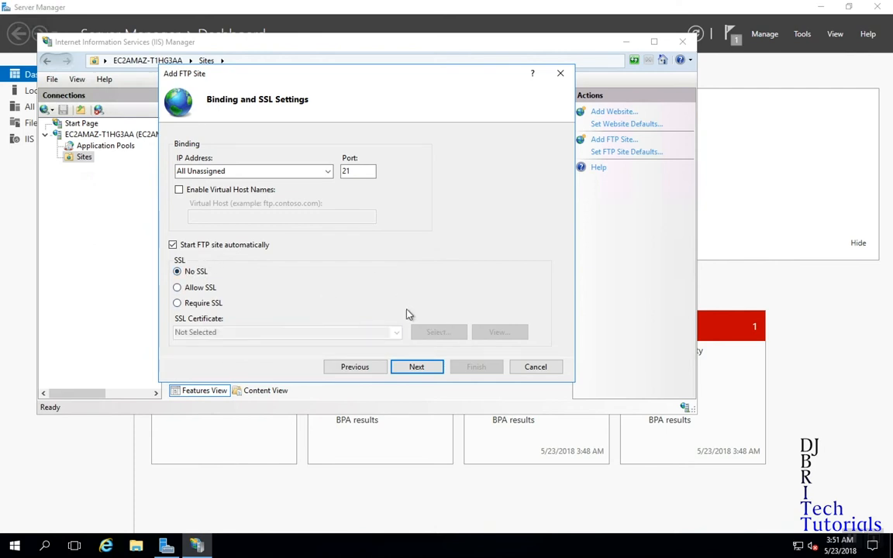
{"action": "left_click", "coordinate": [430, 369]}
{"action": "left_click", "coordinate": [179, 177]}
Restrict access to specified roles or user groups and enter FTP_Users.
{"action": "left_click", "coordinate": [249, 241]}
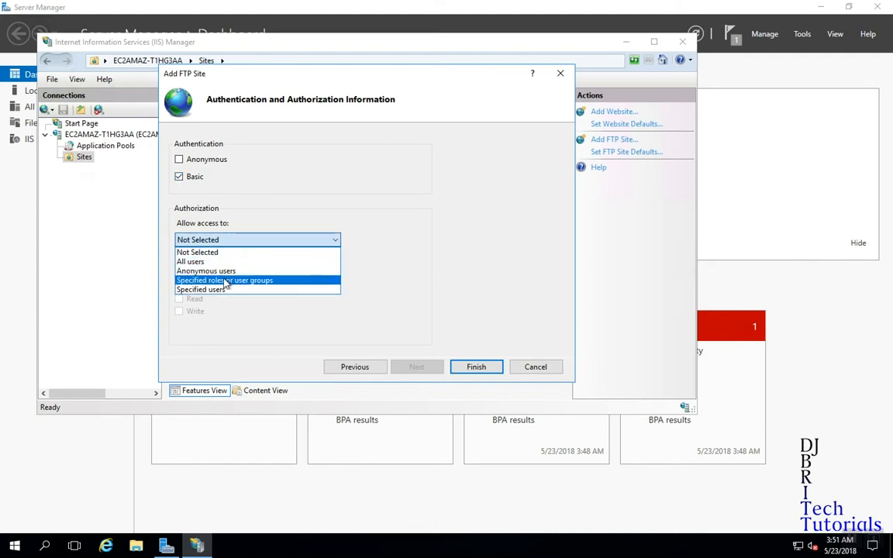
{"action": "left_click", "coordinate": [225, 281]}
{"action": "left_click", "coordinate": [259, 260]}
{"action": "type", "text": "FT"}
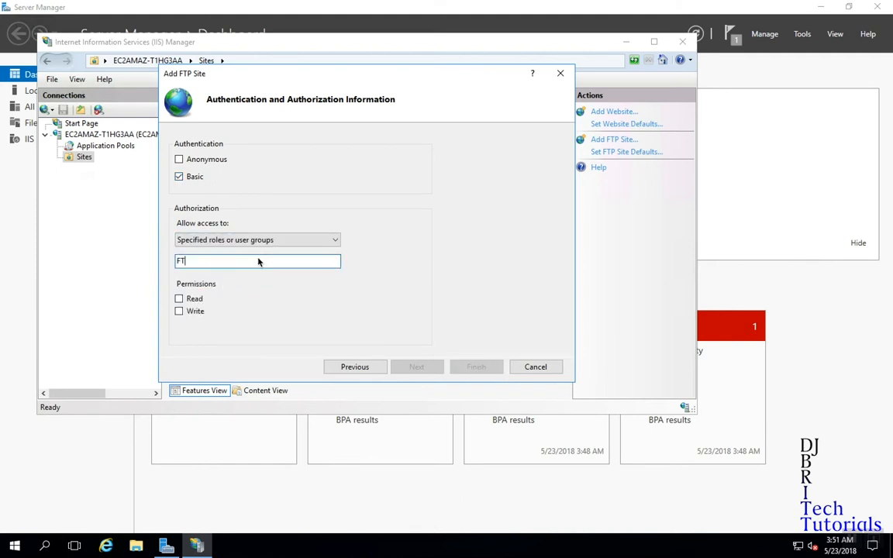
{"action": "type", "text": "P_Users"}
Check the local group names in Computer Management's Local Users and Groups.
{"action": "key", "text": "super+x"}
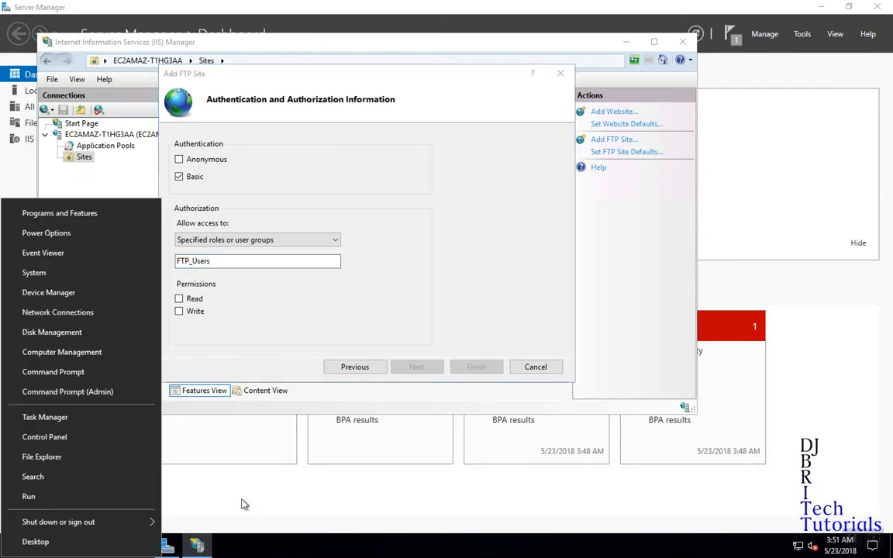
{"action": "left_click", "coordinate": [78, 353]}
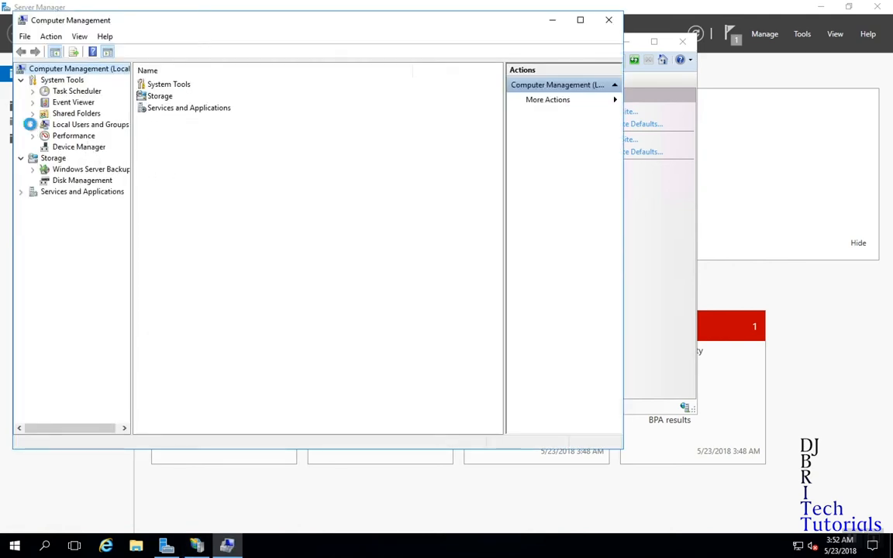
{"action": "left_click", "coordinate": [32, 124]}
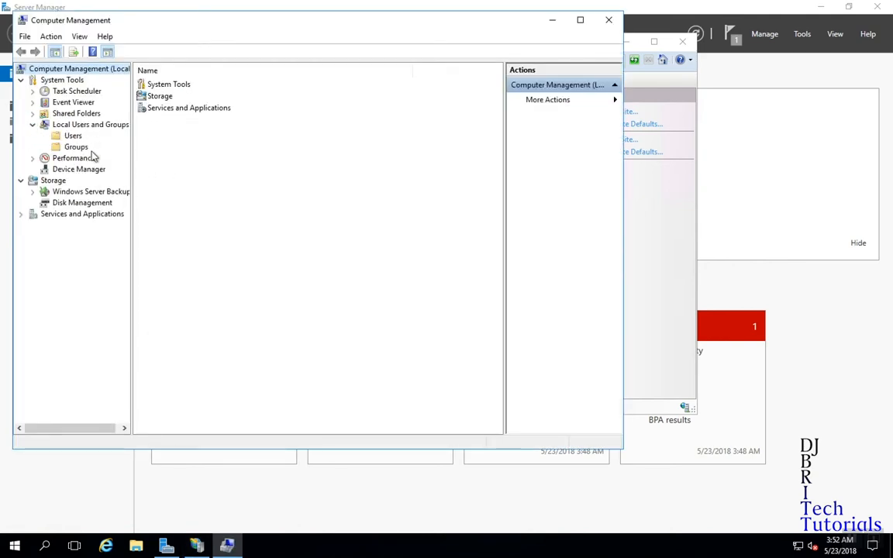
{"action": "left_click", "coordinate": [77, 146]}
{"action": "left_click", "coordinate": [650, 192]}
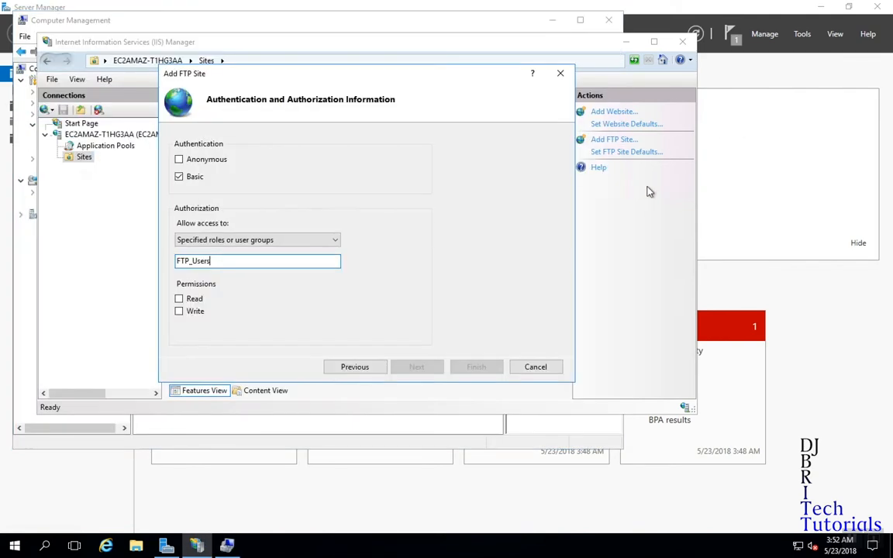
Grant FTP_Users Read and Write permissions and finish creating the site.
{"action": "left_click", "coordinate": [179, 311]}
{"action": "left_click", "coordinate": [179, 300]}
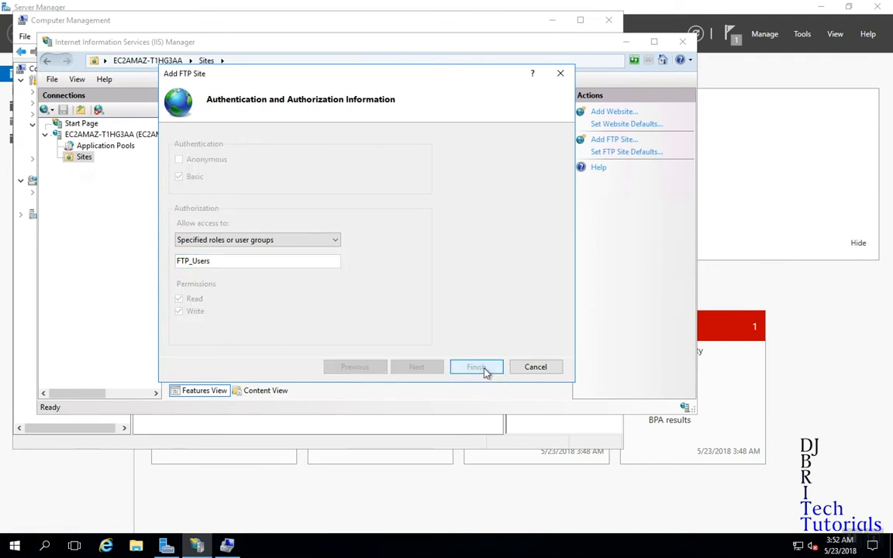
{"action": "left_click", "coordinate": [475, 366]}
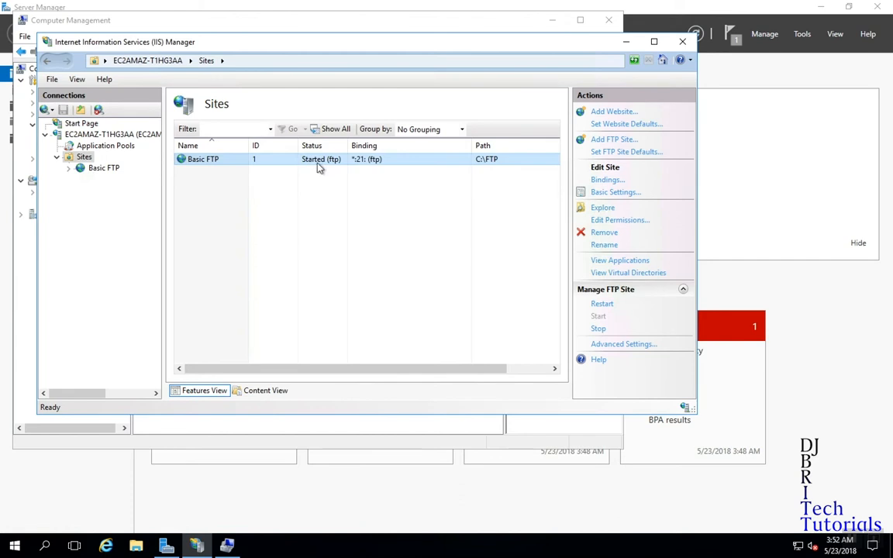
{"action": "left_click", "coordinate": [602, 304]}
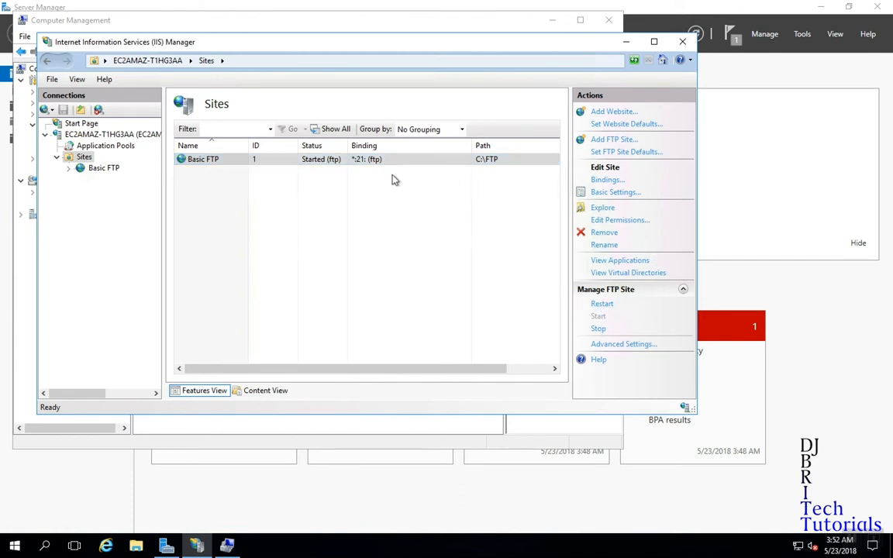
Open an administrator Command Prompt and log in to ftp localhost as ftp_user.
{"action": "key", "text": "super+x"}
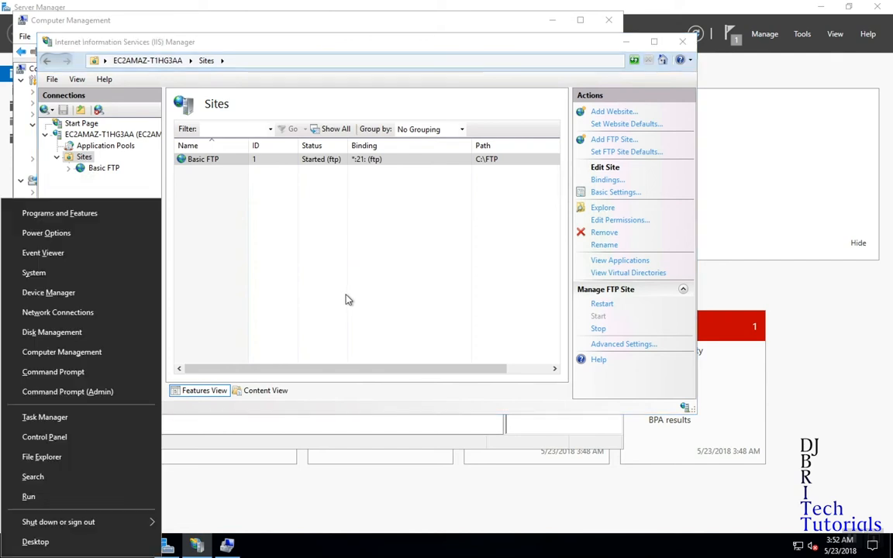
{"action": "left_click", "coordinate": [52, 372]}
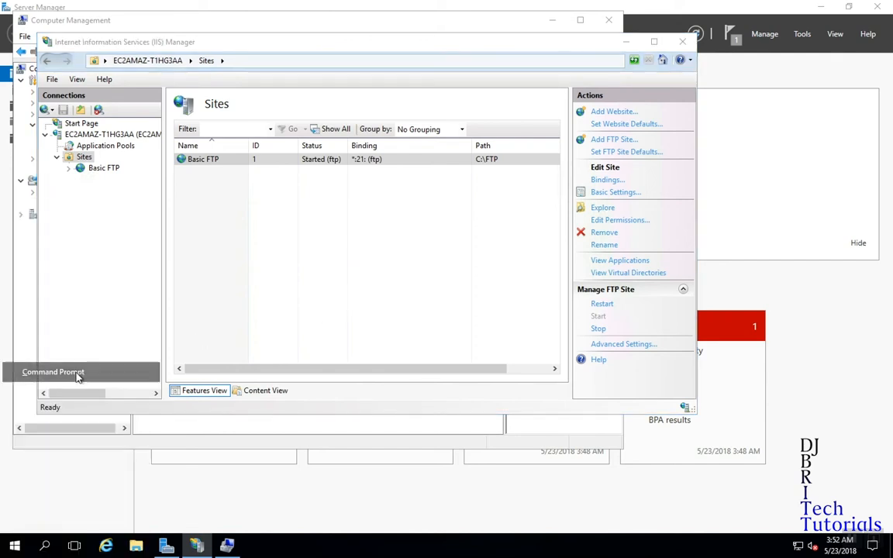
{"action": "type", "text": "ftp localhost"}
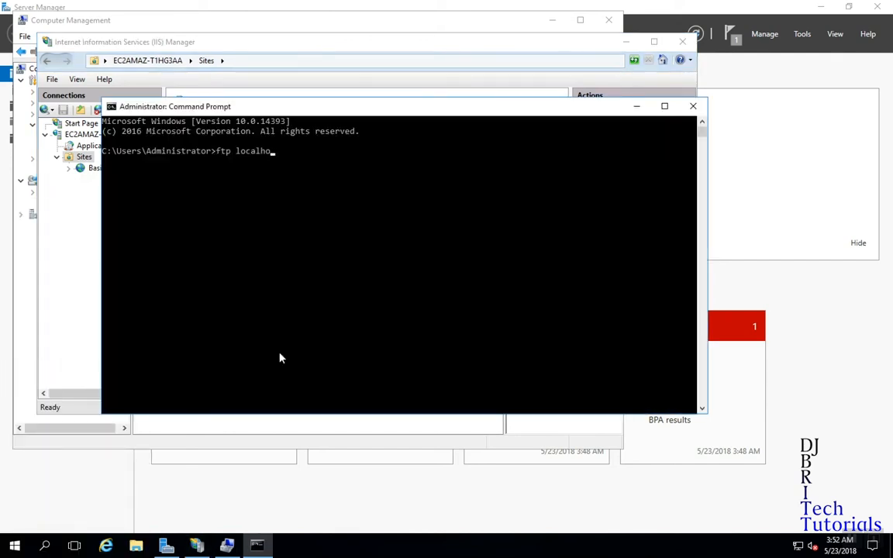
{"action": "key", "text": "Return"}
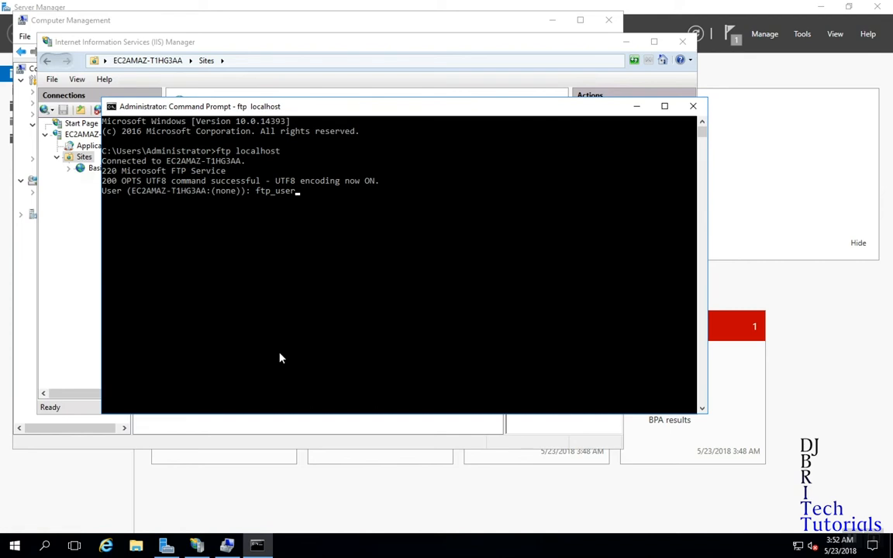
{"action": "type", "text": "ftp_user"}
{"action": "key", "text": "Return"}
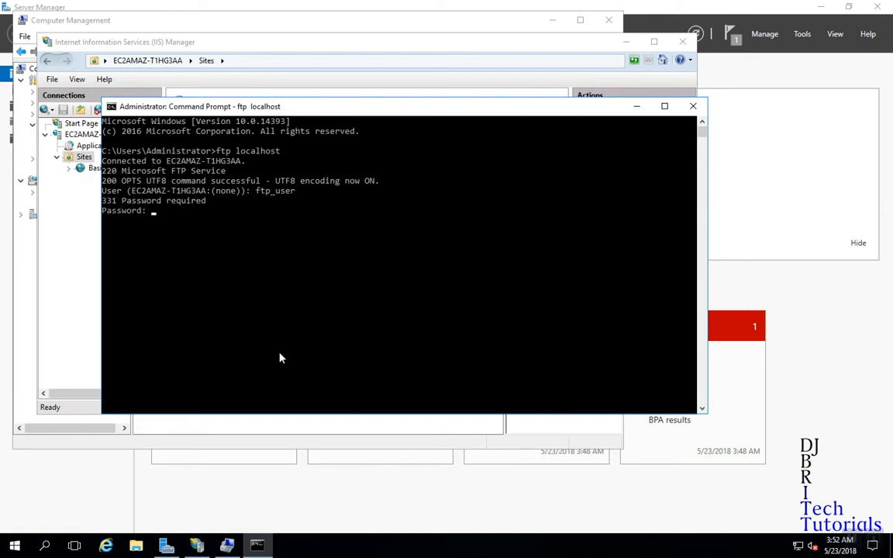
{"action": "key", "text": "Return"}
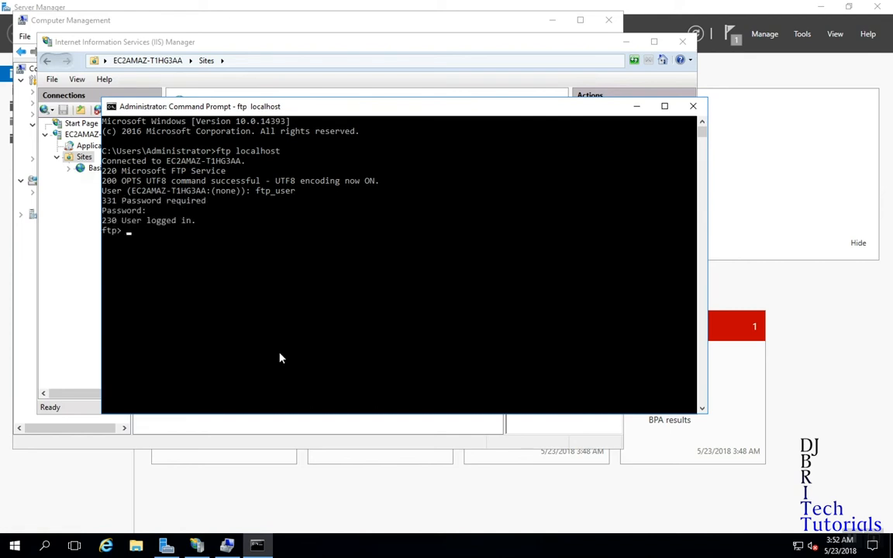
Quit the FTP session and exit the Command Prompt.
{"action": "type", "text": "quit"}
{"action": "key", "text": "Return"}
{"action": "type", "text": "e"}
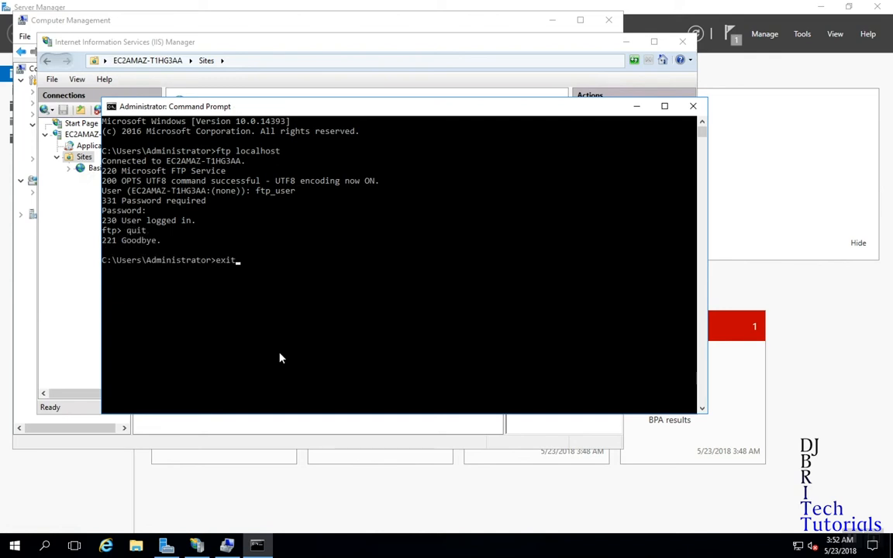
{"action": "type", "text": "xit"}
{"action": "key", "text": "Return"}
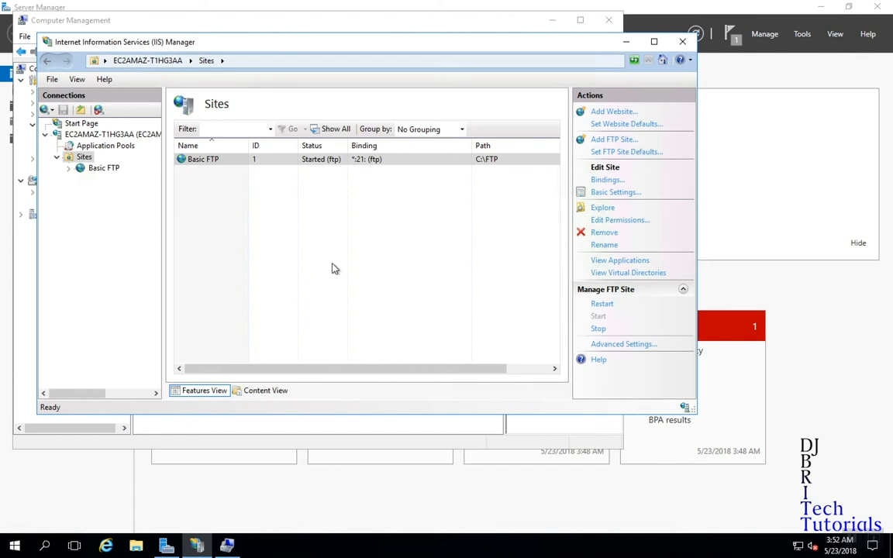
Open FTP Firewall Support for the Basic site, then at the server level.
{"action": "left_click", "coordinate": [91, 167]}
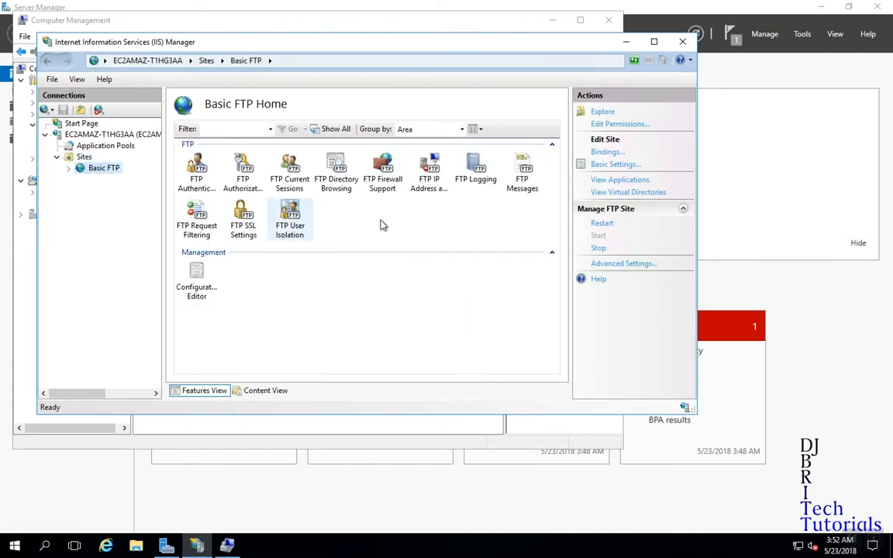
{"action": "double_click", "coordinate": [382, 172]}
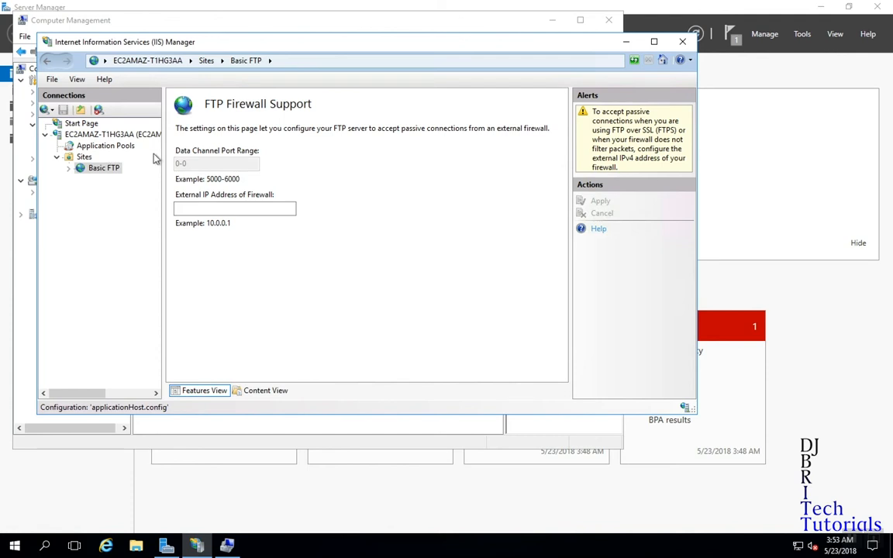
{"action": "left_click", "coordinate": [76, 136]}
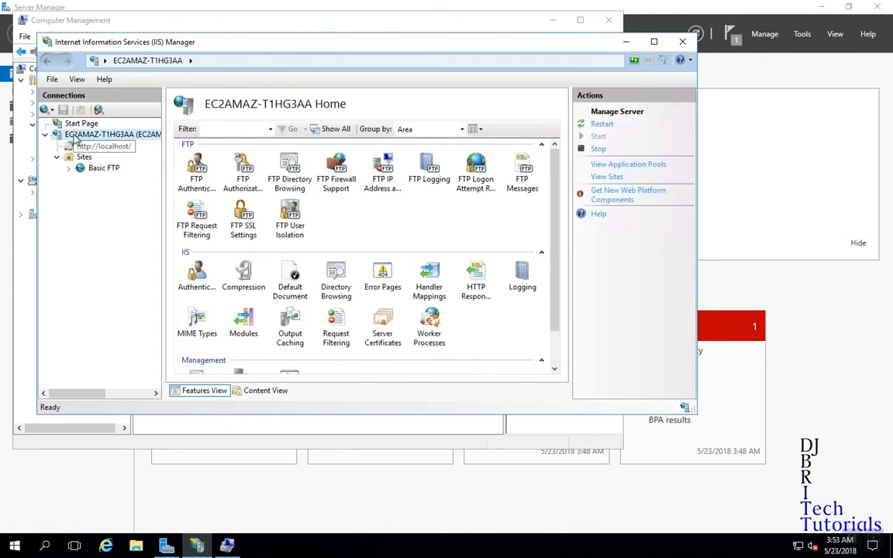
{"action": "double_click", "coordinate": [338, 169]}
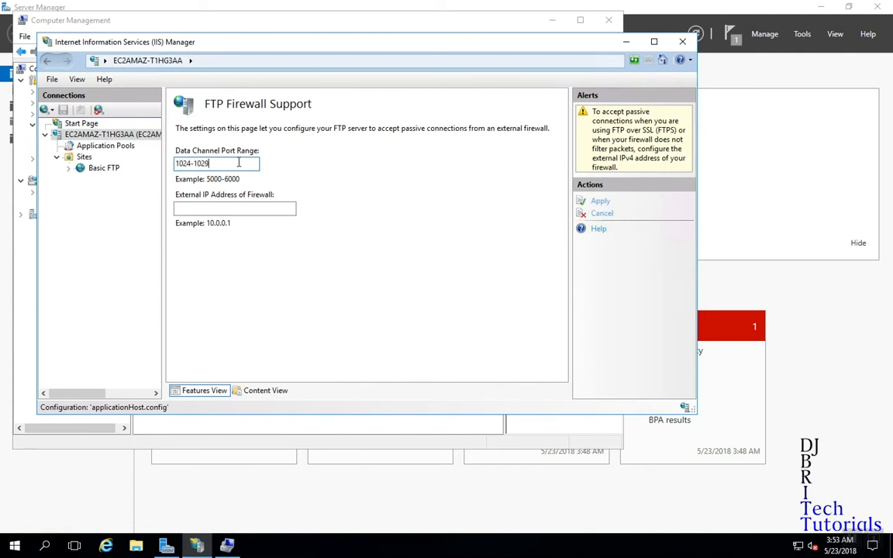
Enter external IP 35.161.68.220, correct the port range to 1025-1029, and apply.
{"action": "left_click", "coordinate": [249, 210]}
{"action": "key", "text": "ctrl+v"}
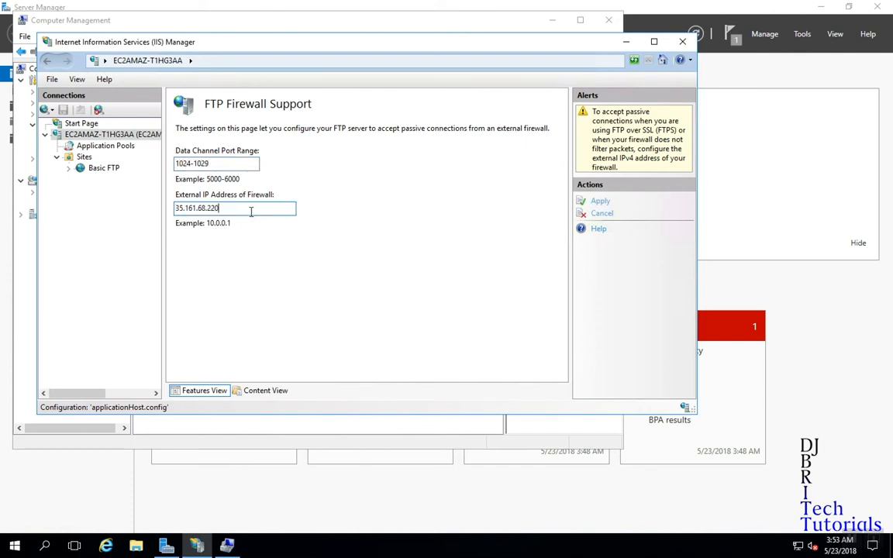
{"action": "key", "text": "ctrl+Left"}
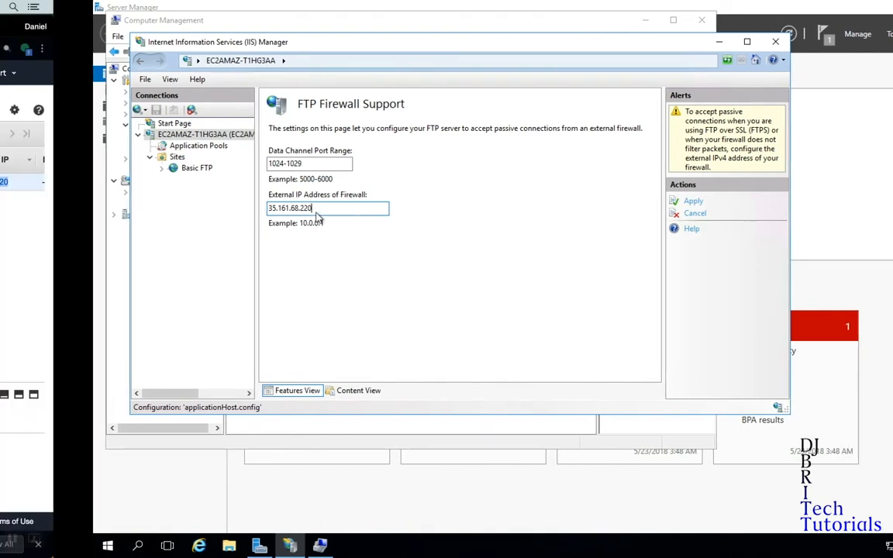
{"action": "scroll", "coordinate": [763, 231], "scroll_direction": "right", "scroll_amount": 3}
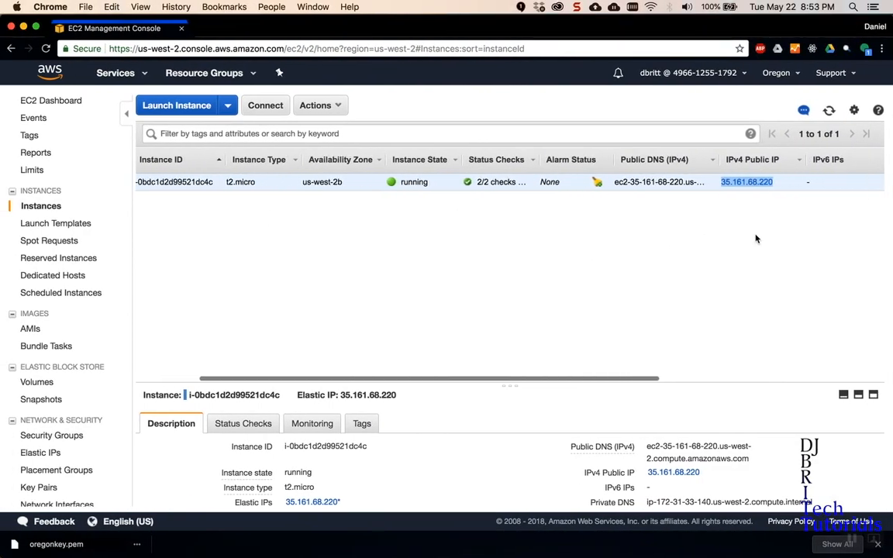
{"action": "key", "text": "ctrl+Right"}
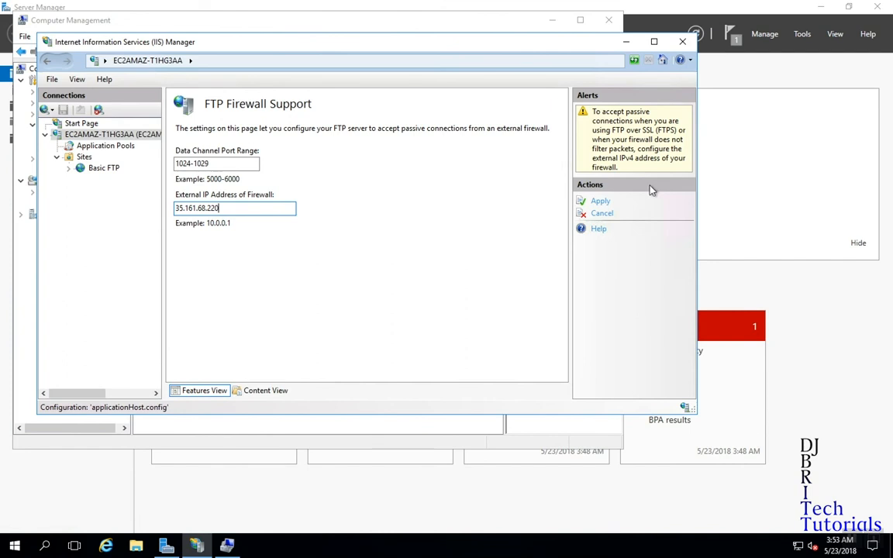
{"action": "left_click", "coordinate": [600, 201]}
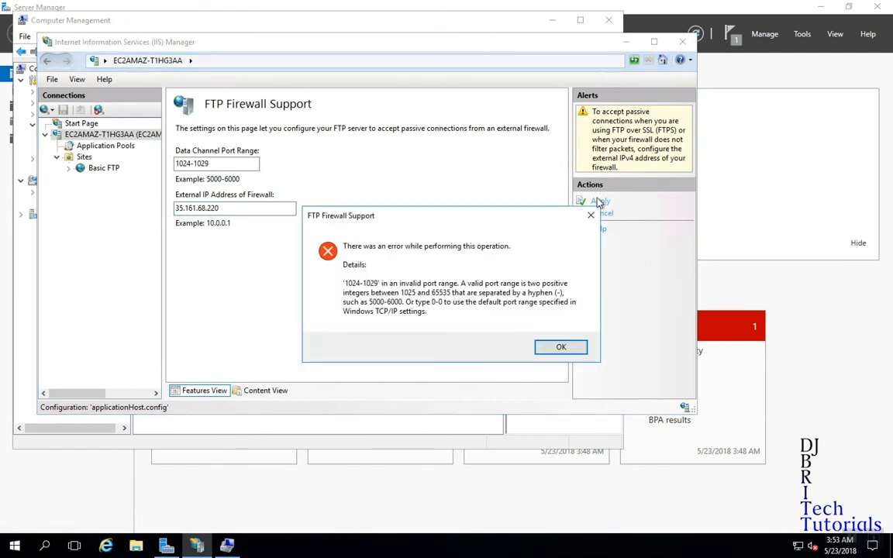
{"action": "left_click", "coordinate": [560, 348]}
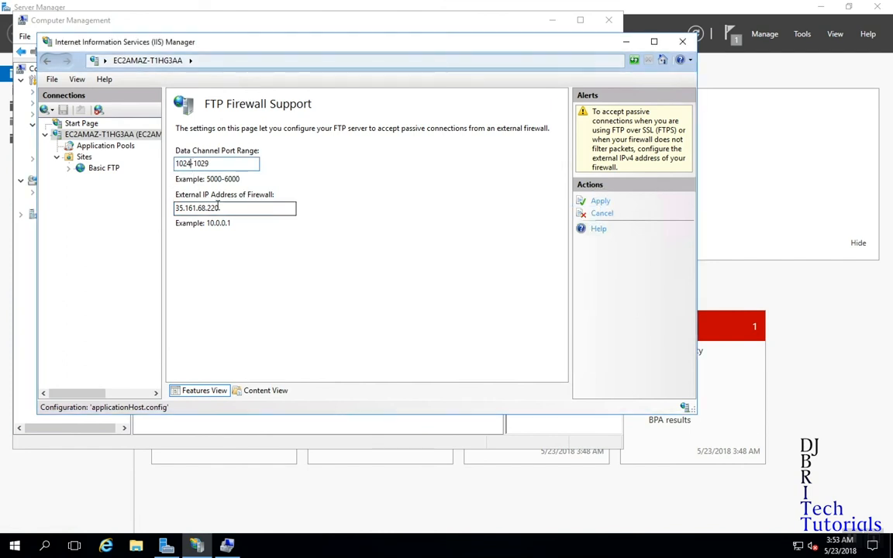
{"action": "left_click", "coordinate": [600, 201]}
{"action": "left_click", "coordinate": [559, 318]}
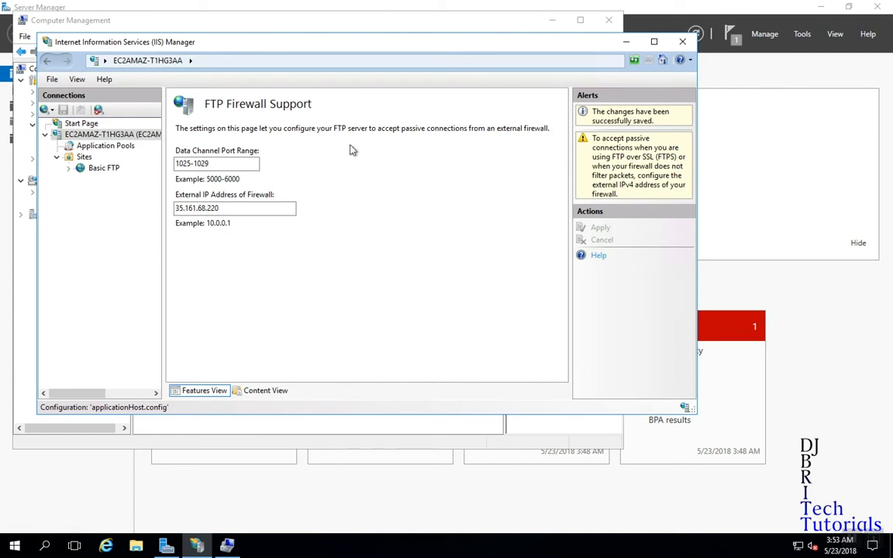
{"action": "left_click_drag", "start_coordinate": [379, 44], "coordinate": [478, 46]}
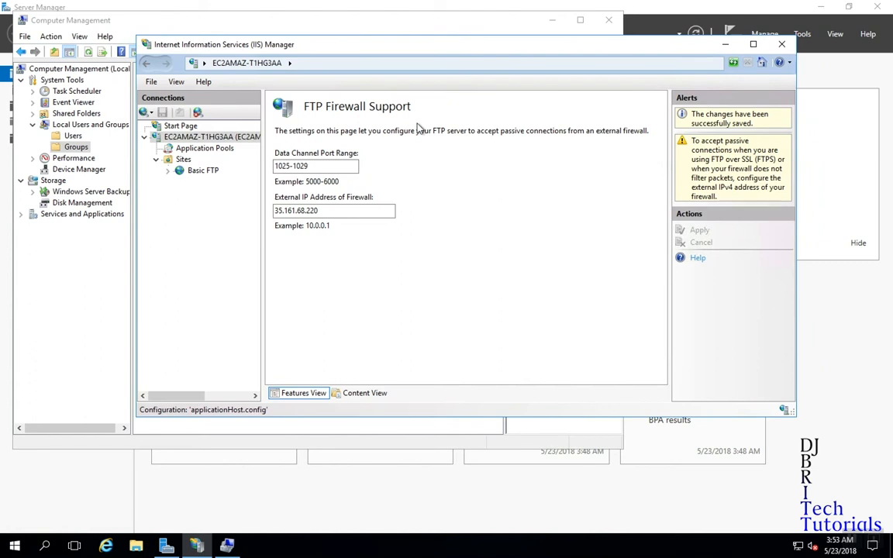
Open Control Panel's Windows Firewall allowed apps list and check the FTP Server entry.
{"action": "key", "text": "super+r"}
{"action": "type", "text": "contro"}
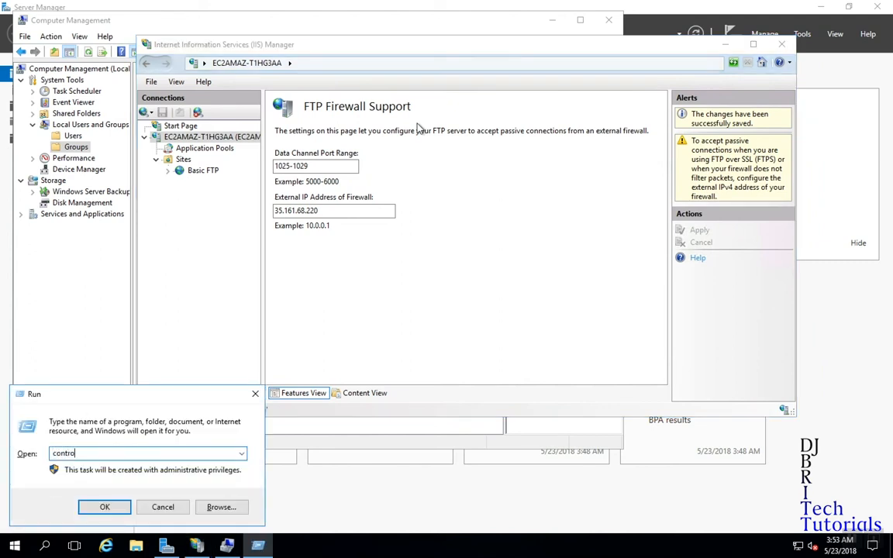
{"action": "type", "text": "l"}
{"action": "key", "text": "Return"}
{"action": "left_click", "coordinate": [647, 149]}
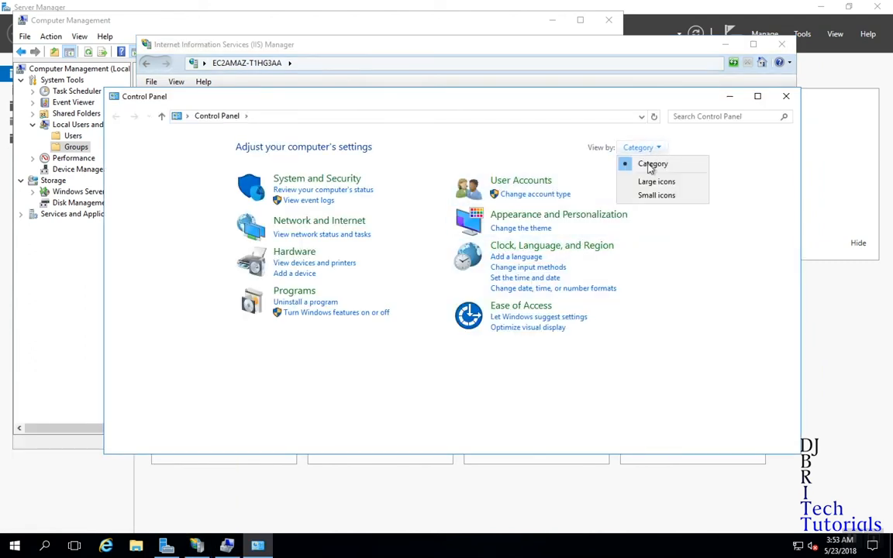
{"action": "left_click", "coordinate": [652, 181]}
{"action": "scroll", "coordinate": [683, 196], "scroll_direction": "down", "scroll_amount": 2}
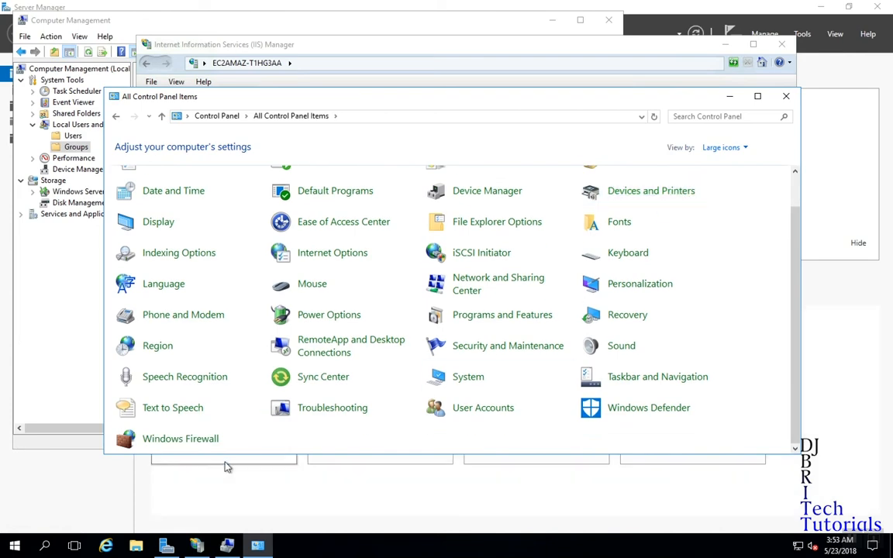
{"action": "left_click", "coordinate": [175, 448]}
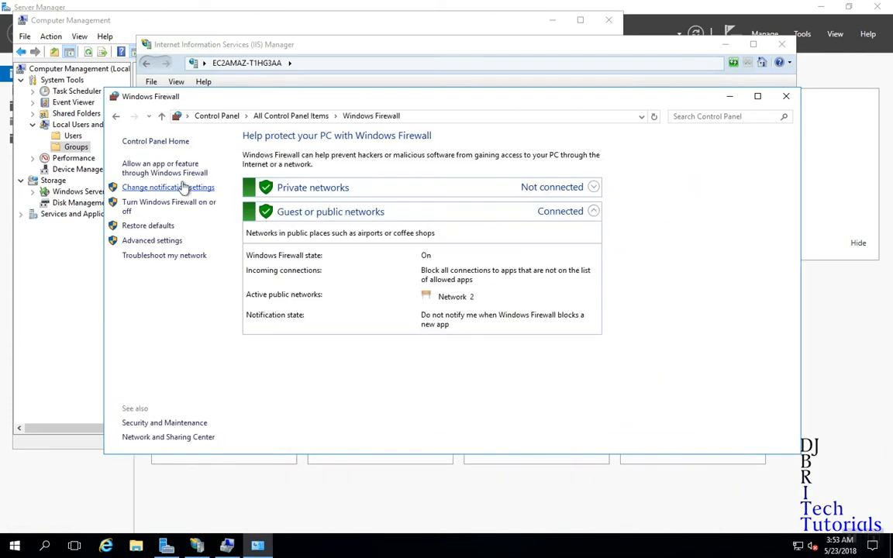
{"action": "left_click", "coordinate": [174, 169]}
{"action": "left_click_drag", "start_coordinate": [616, 230], "coordinate": [622, 261]}
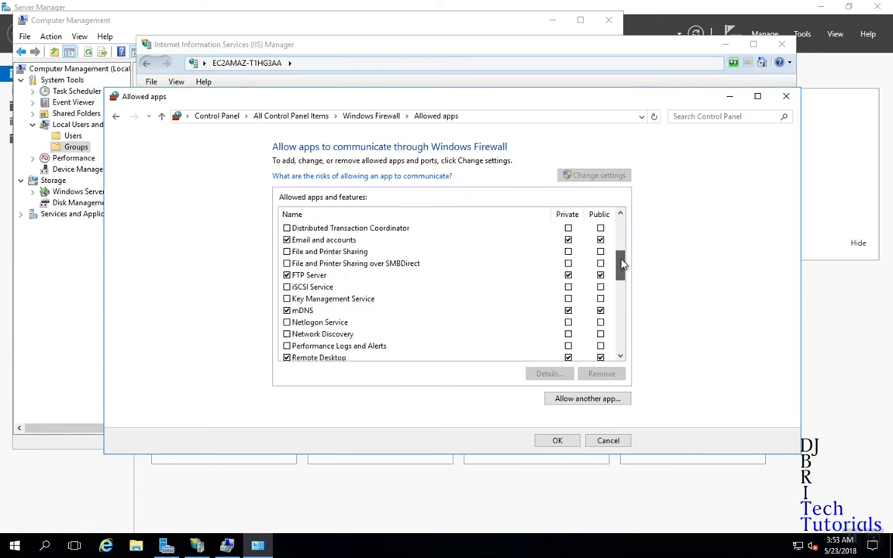
{"action": "left_click", "coordinate": [338, 276]}
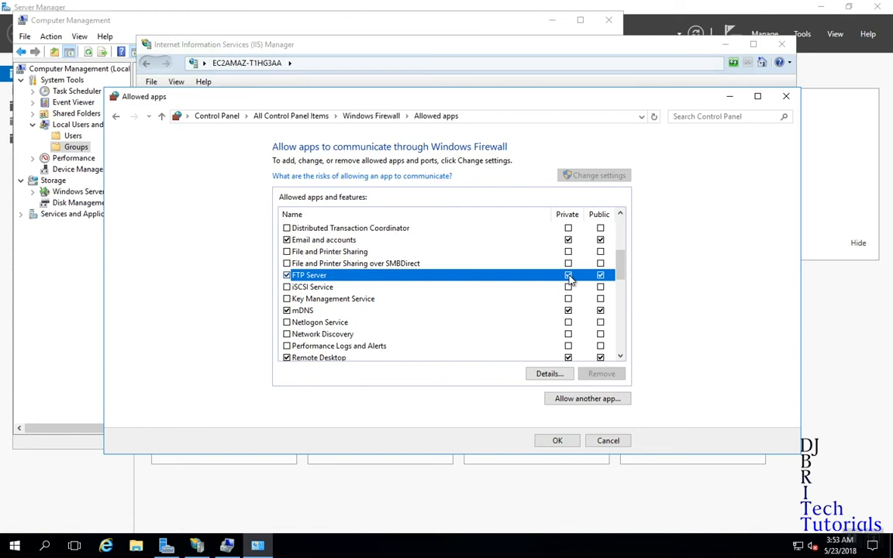
Add svchost.exe (Host Process for Windows Services) as an allowed app on private and public networks.
{"action": "left_click", "coordinate": [580, 399]}
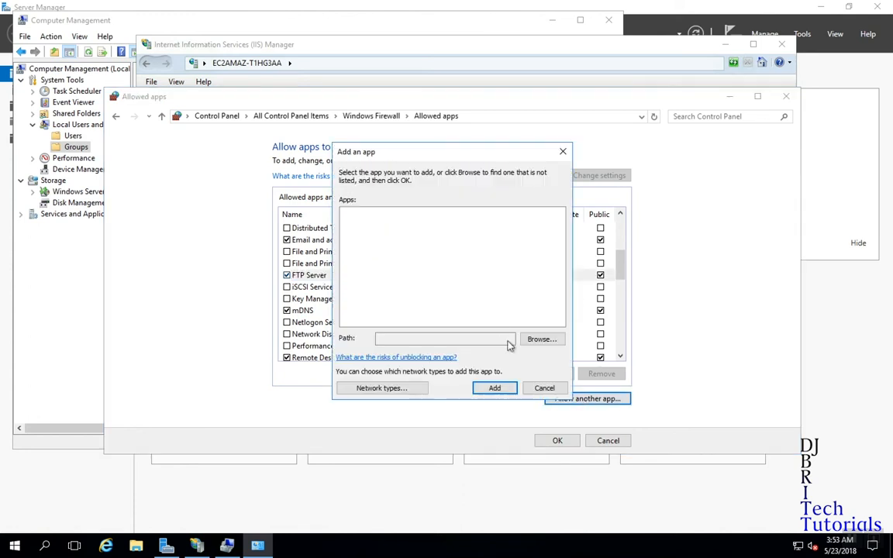
{"action": "left_click", "coordinate": [545, 341]}
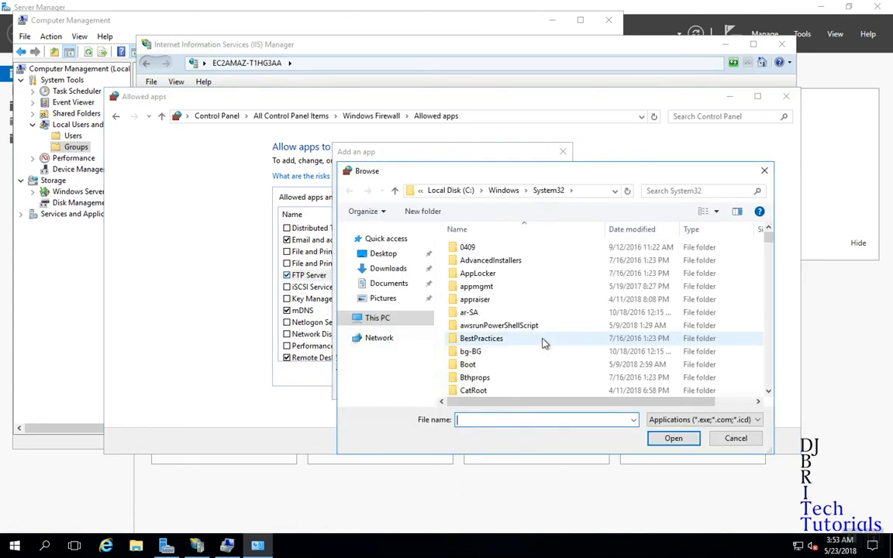
{"action": "left_click_drag", "start_coordinate": [771, 260], "coordinate": [762, 359]}
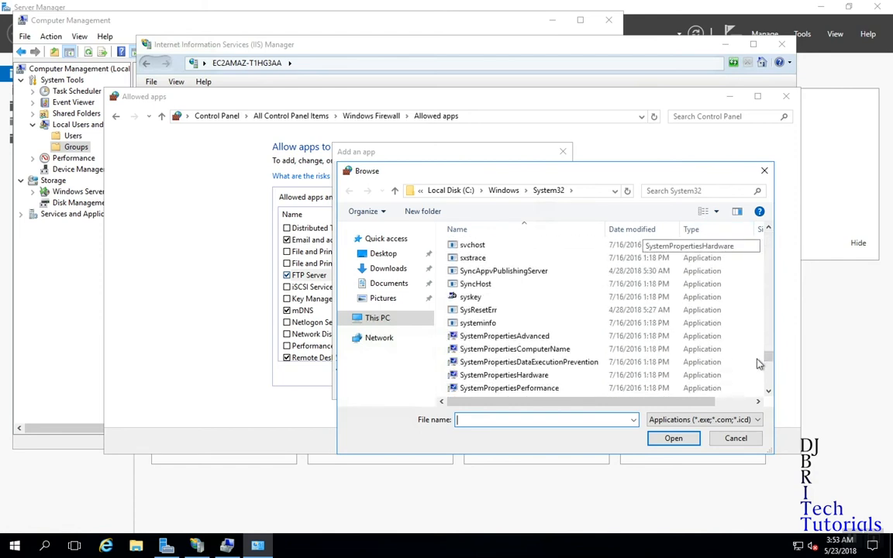
{"action": "left_click", "coordinate": [475, 245]}
{"action": "left_click", "coordinate": [671, 439]}
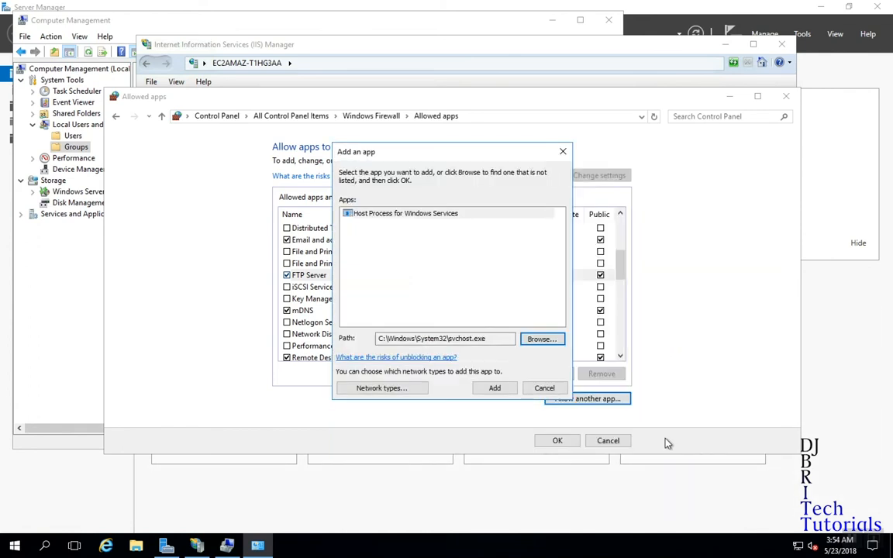
{"action": "left_click", "coordinate": [494, 388]}
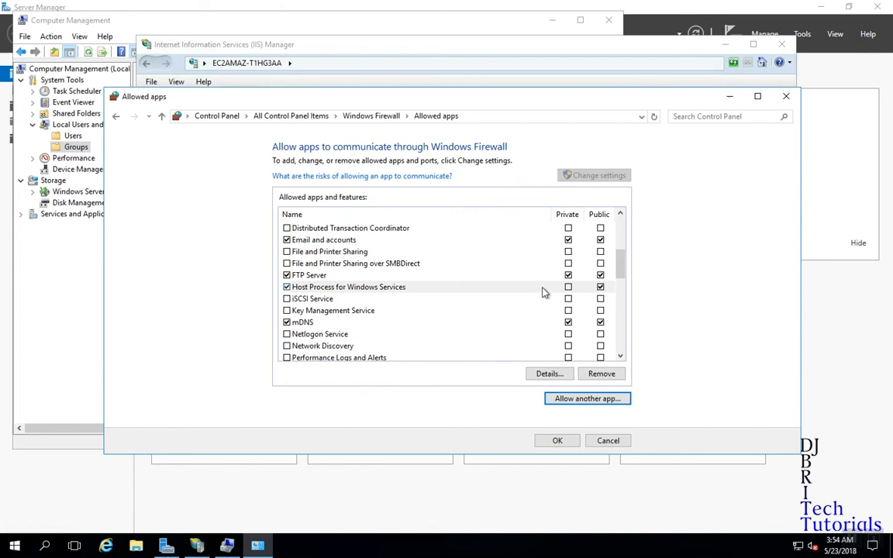
{"action": "left_click", "coordinate": [569, 287]}
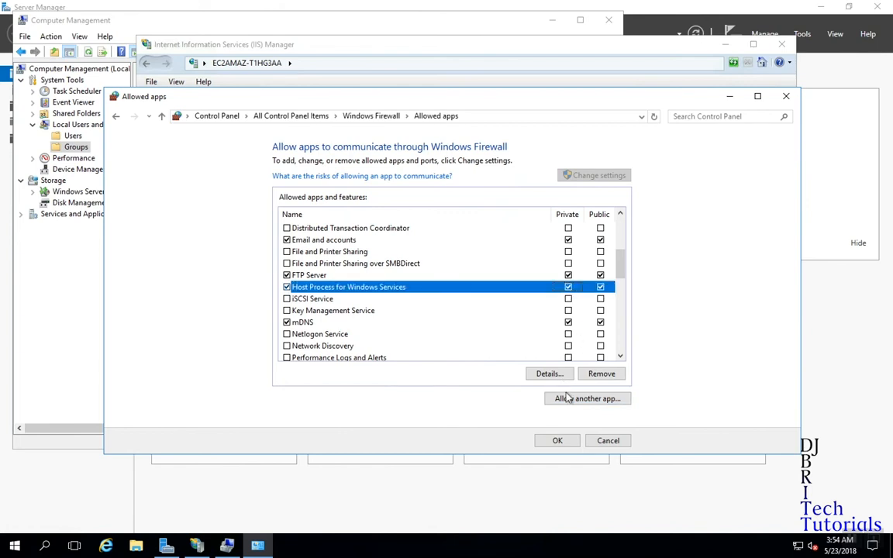
{"action": "left_click", "coordinate": [558, 440]}
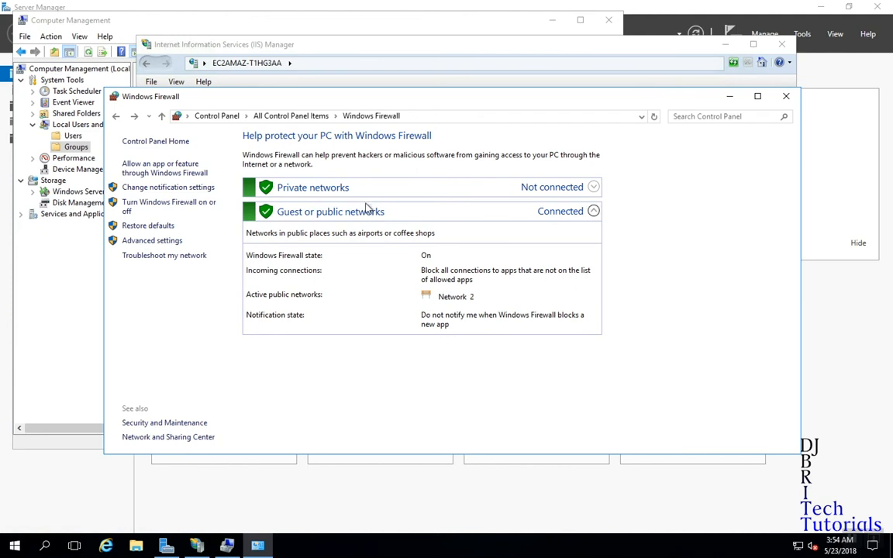
Open the Basic FTP site's FTP Firewall Support page in IIS Manager.
{"action": "left_click", "coordinate": [612, 56]}
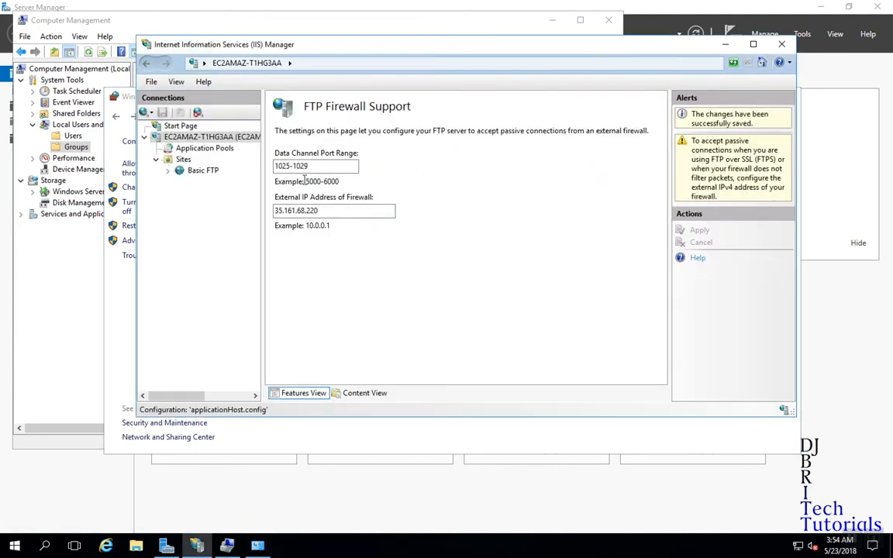
{"action": "left_click", "coordinate": [195, 174]}
{"action": "double_click", "coordinate": [437, 158]}
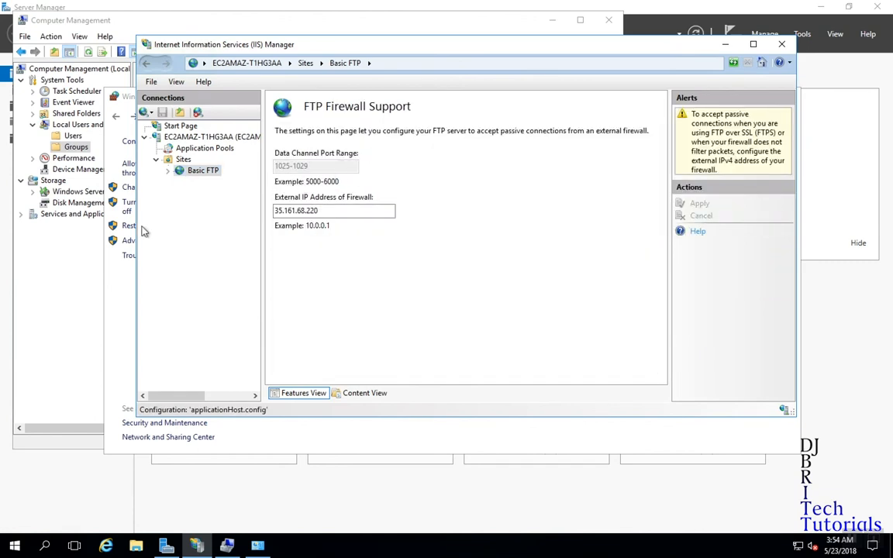
Restart the Microsoft FTP Service from Computer Management's Services list.
{"action": "left_click", "coordinate": [57, 263]}
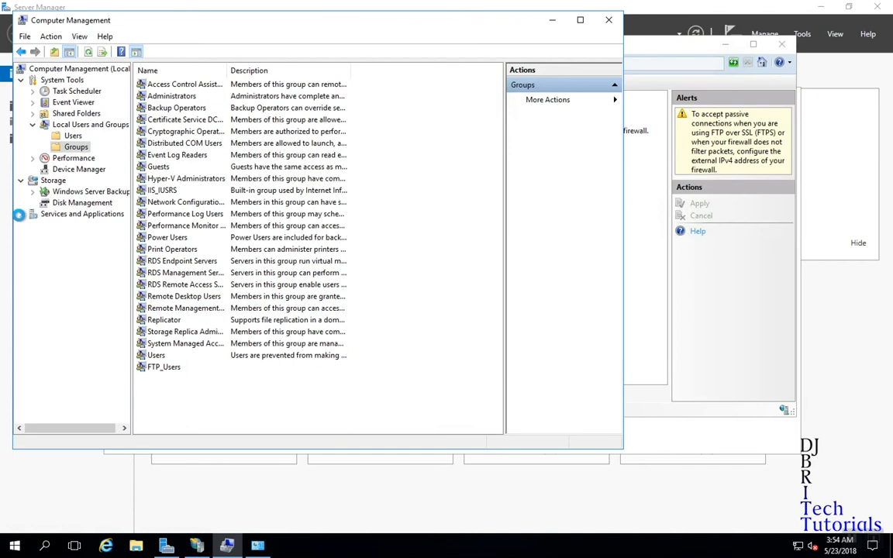
{"action": "left_click", "coordinate": [21, 214]}
{"action": "left_click", "coordinate": [65, 247]}
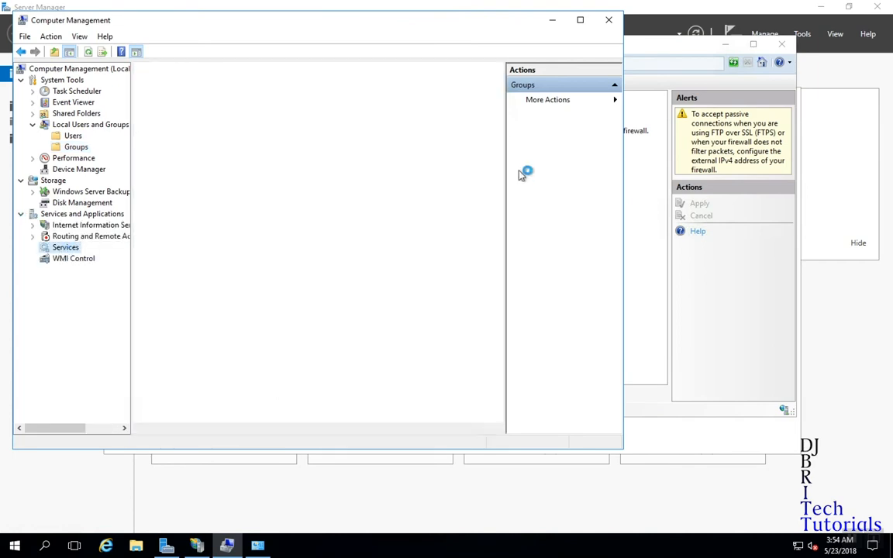
{"action": "left_click_drag", "start_coordinate": [499, 115], "coordinate": [484, 220]}
{"action": "left_click", "coordinate": [313, 229]}
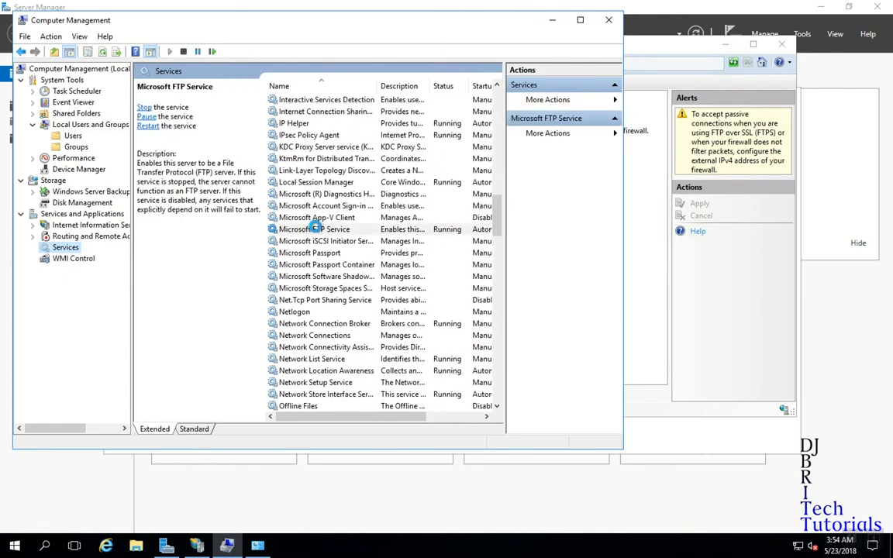
{"action": "right_click", "coordinate": [323, 229]}
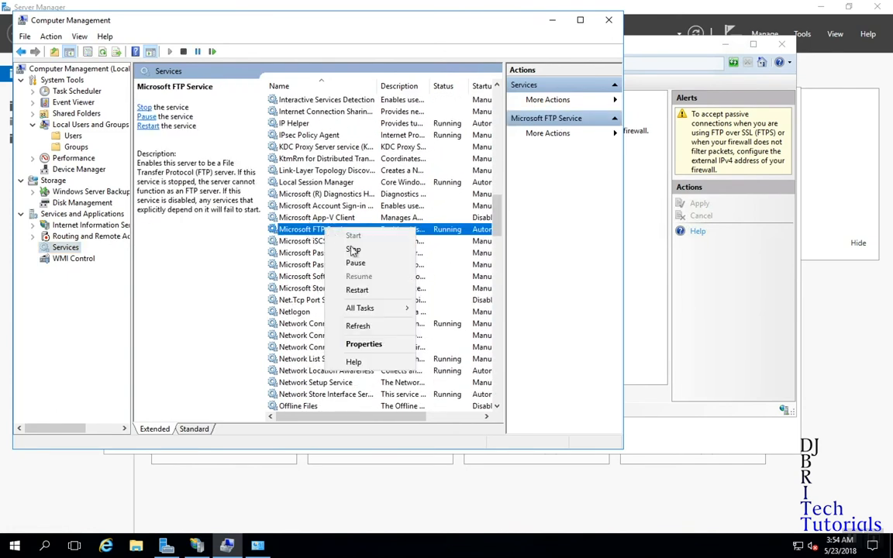
{"action": "left_click", "coordinate": [356, 290]}
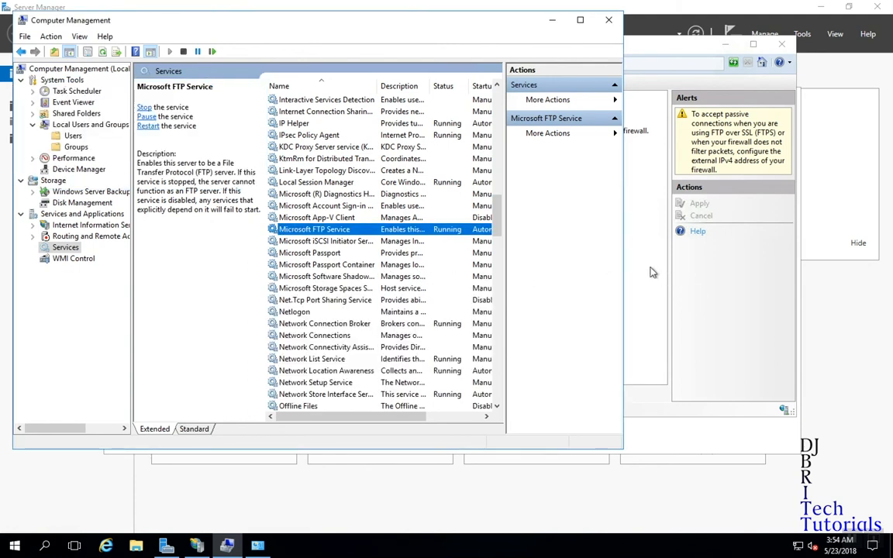
{"action": "left_click", "coordinate": [652, 275]}
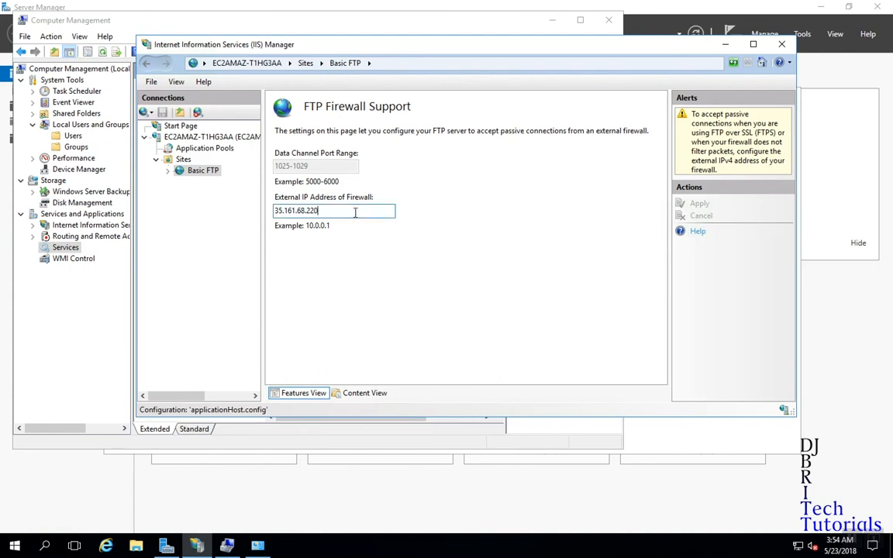
Copy the external IP value and launch Terminal on the Mac.
{"action": "left_click_drag", "start_coordinate": [355, 213], "coordinate": [238, 214]}
{"action": "key", "text": "super+c"}
{"action": "key", "text": "ctrl+Left"}
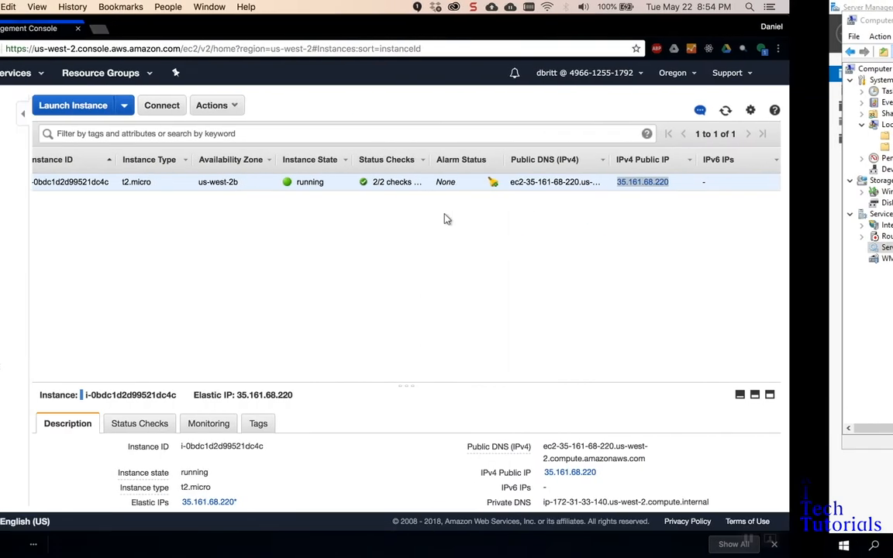
{"action": "key", "text": "super+space"}
{"action": "type", "text": "ter"}
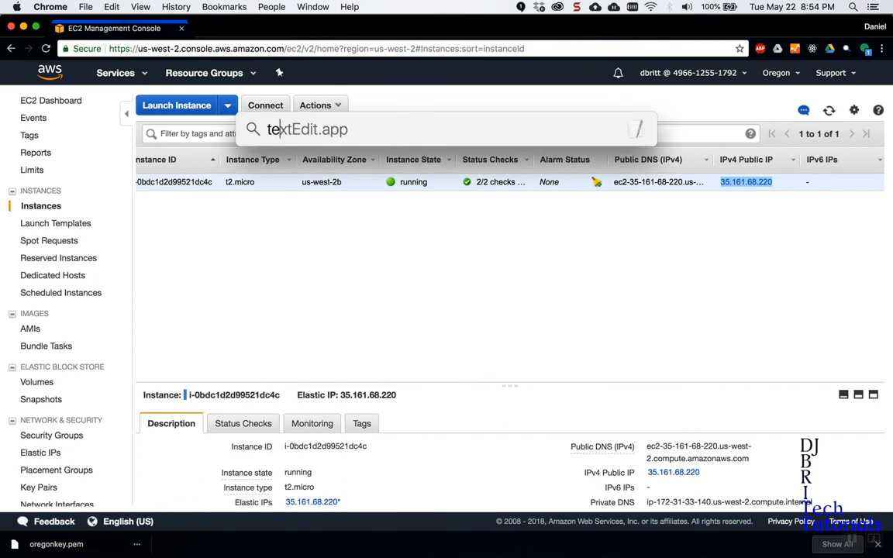
{"action": "key", "text": "Return"}
From the test folder, log in via ftp 35.161.68.220 and upload test.txt.
{"action": "type", "text": "cd test/"}
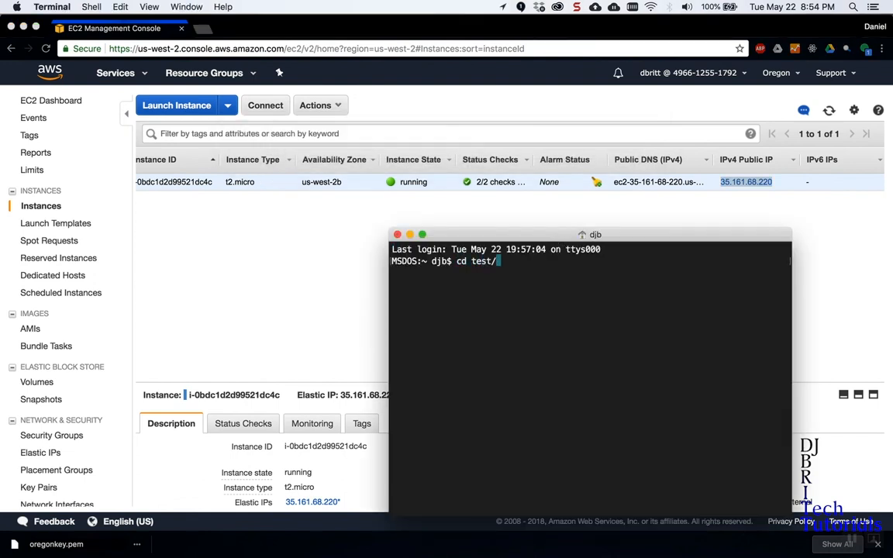
{"action": "key", "text": "Return"}
{"action": "type", "text": "ft"}
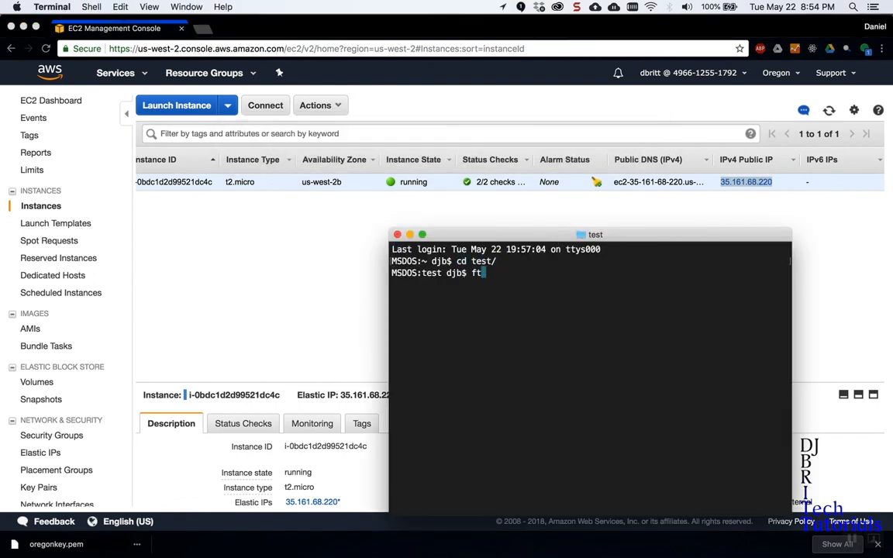
{"action": "type", "text": "p"}
{"action": "key", "text": "super+v"}
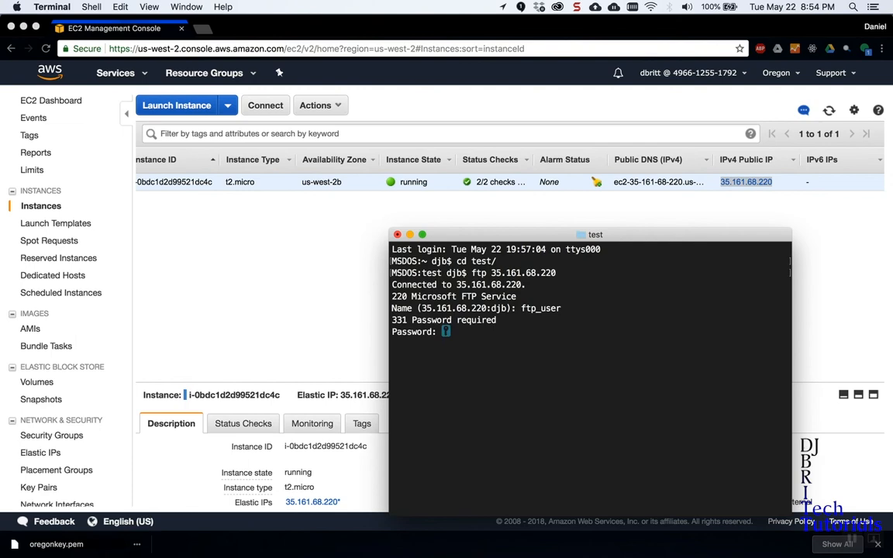
{"action": "key", "text": "Return"}
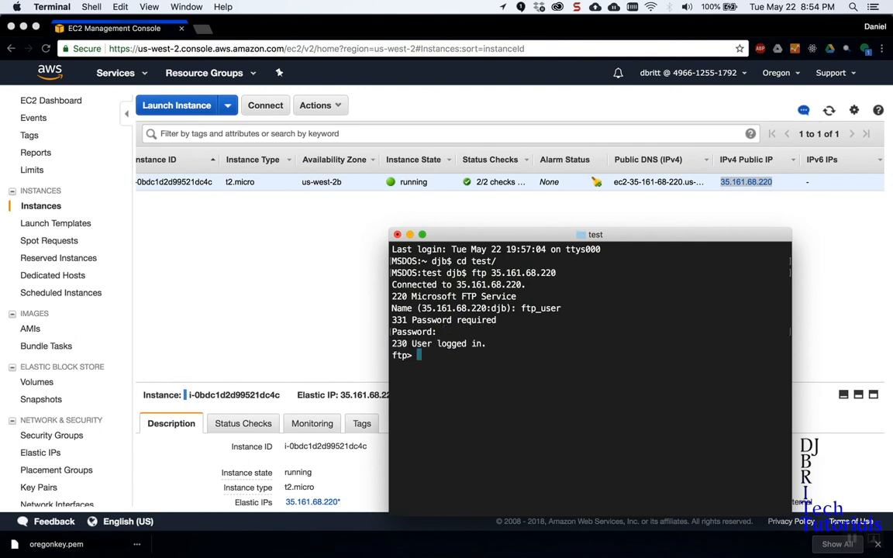
{"action": "type", "text": "put test.txt"}
{"action": "key", "text": "Return"}
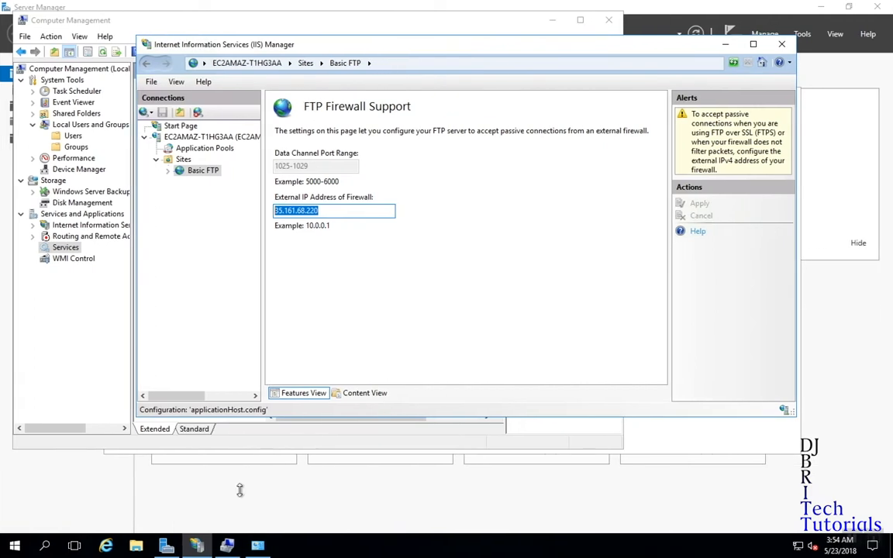
Open the test file in C:\FTP, confirm it reads 'hello there!', and close it.
{"action": "left_click", "coordinate": [135, 545]}
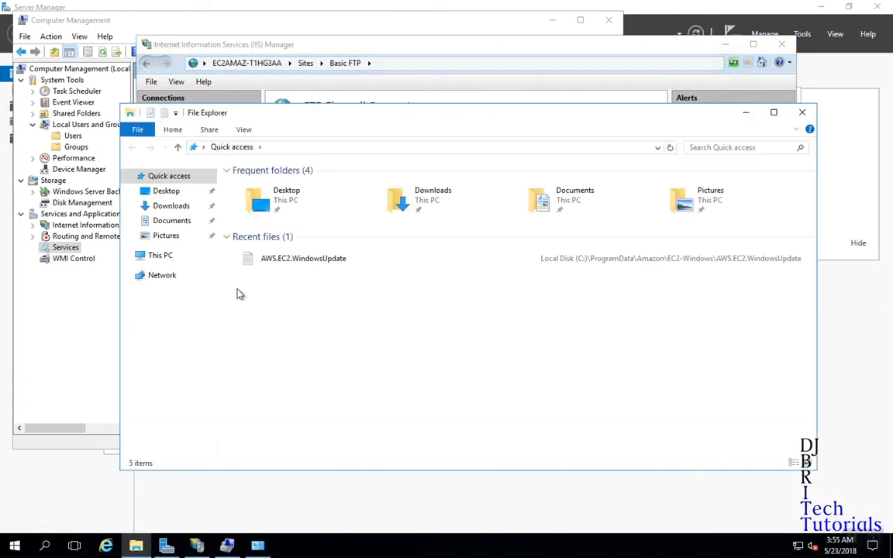
{"action": "left_click", "coordinate": [186, 260]}
{"action": "double_click", "coordinate": [286, 285]}
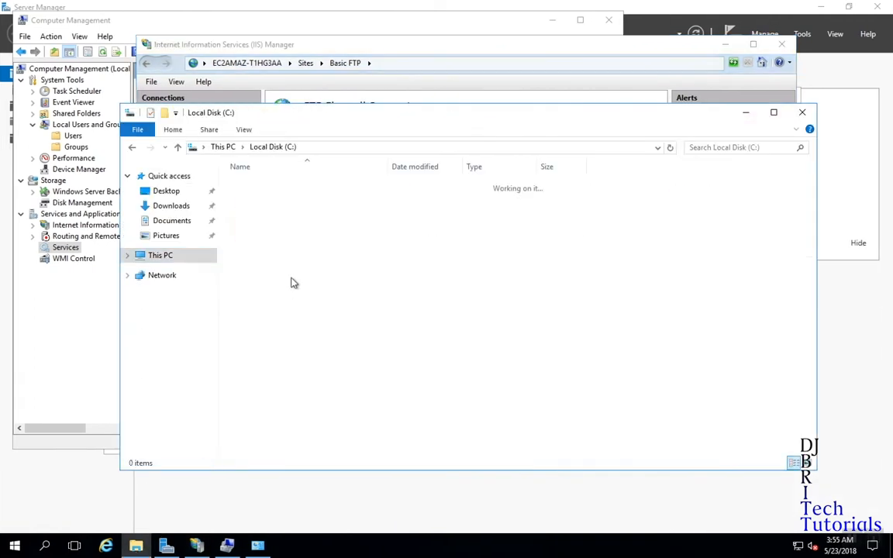
{"action": "double_click", "coordinate": [252, 185]}
{"action": "double_click", "coordinate": [296, 184]}
{"action": "left_click_drag", "start_coordinate": [742, 73], "coordinate": [515, 73]}
{"action": "left_click", "coordinate": [827, 75]}
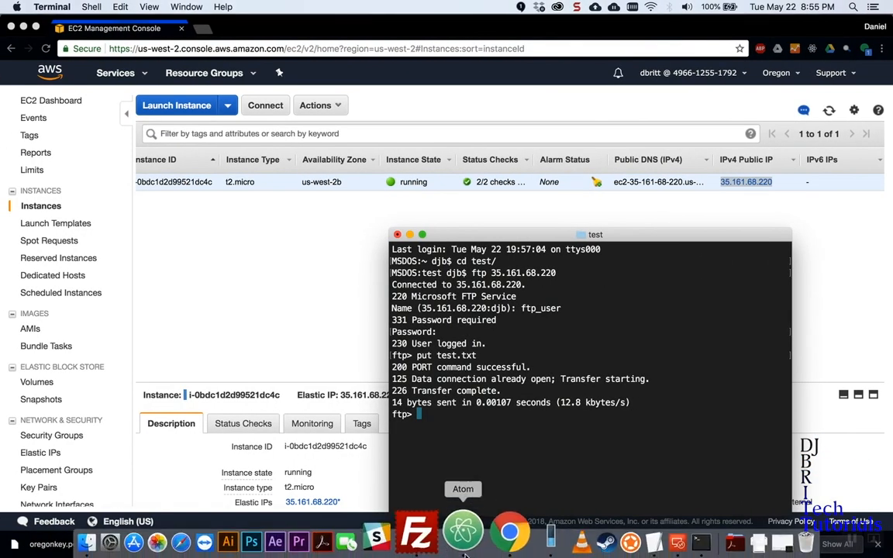
In FileZilla, enter host 35.161.68.220 and move on to the Username field.
{"action": "left_click", "coordinate": [439, 529]}
{"action": "left_click", "coordinate": [171, 64]}
{"action": "key", "text": "super+v"}
{"action": "key", "text": "Tab"}
Enter the FTP password, connect to 35.161.68.220, and select test.txt (14 bytes) in the remote root.
{"action": "type", "text": "ftp"}
{"action": "key", "text": "Tab"}
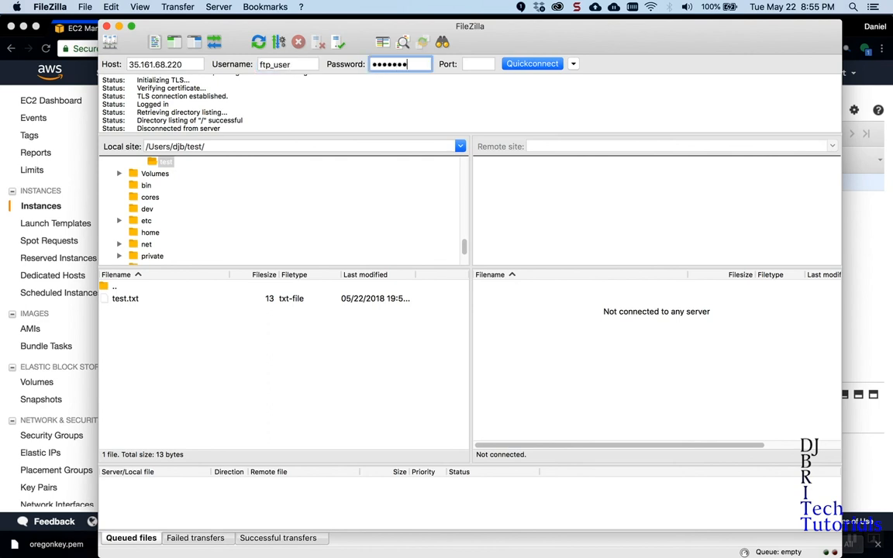
{"action": "left_click", "coordinate": [529, 65]}
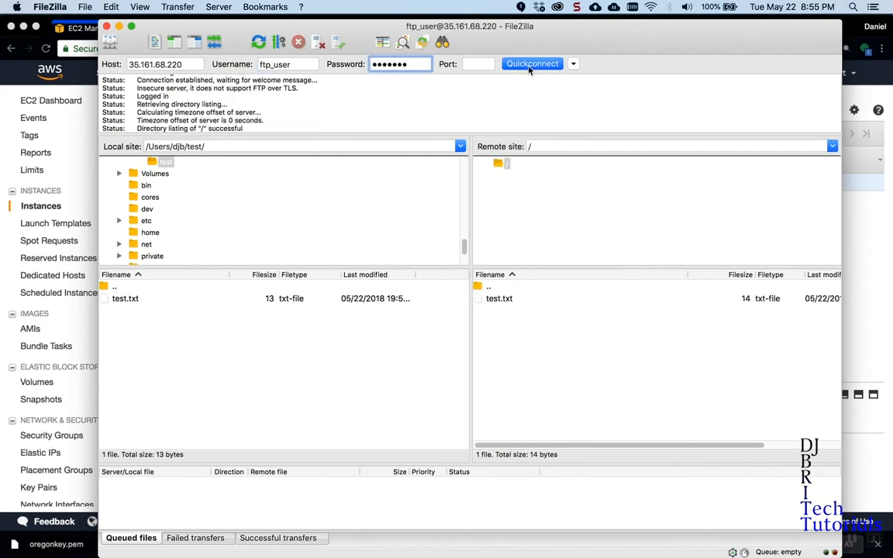
{"action": "left_click", "coordinate": [509, 300]}
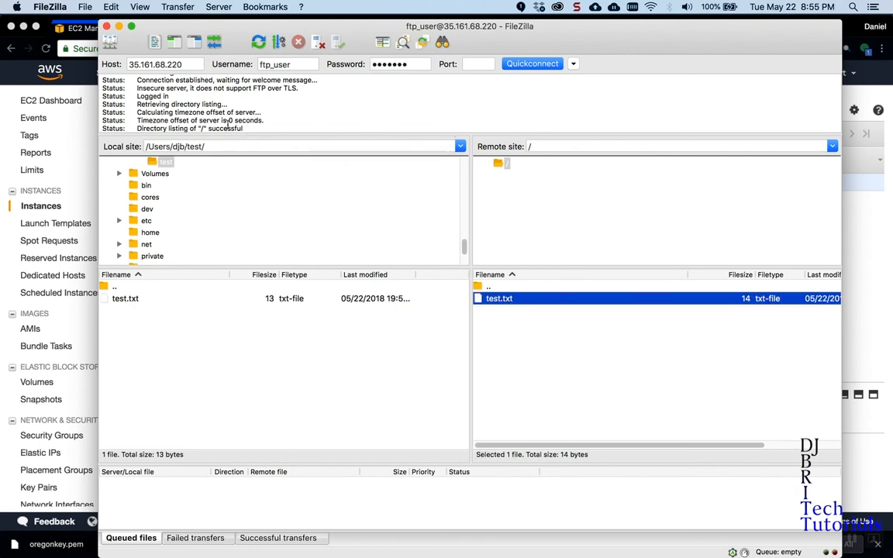
Note the connection log, then bring IIS Manager forward in the remote Windows session.
{"action": "left_click_drag", "start_coordinate": [139, 104], "coordinate": [237, 106]}
{"action": "key", "text": "ctrl+Right"}
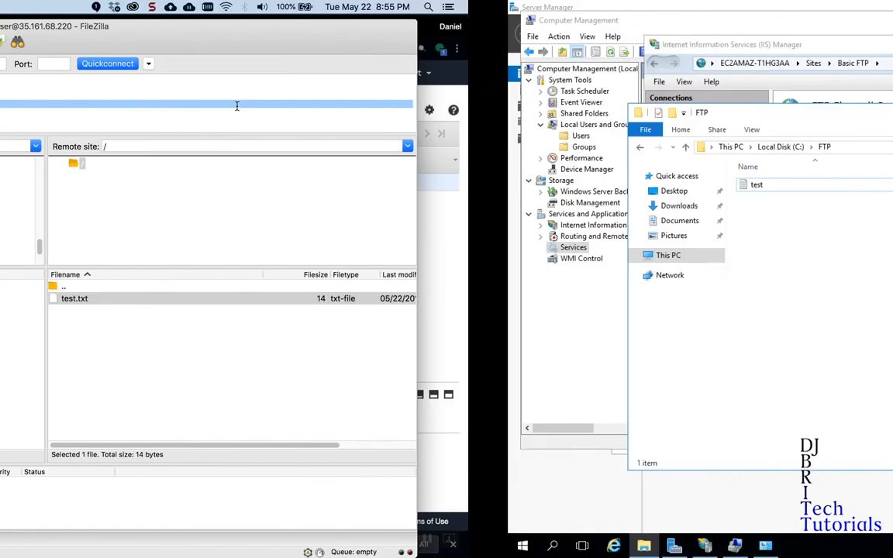
{"action": "left_click", "coordinate": [370, 47]}
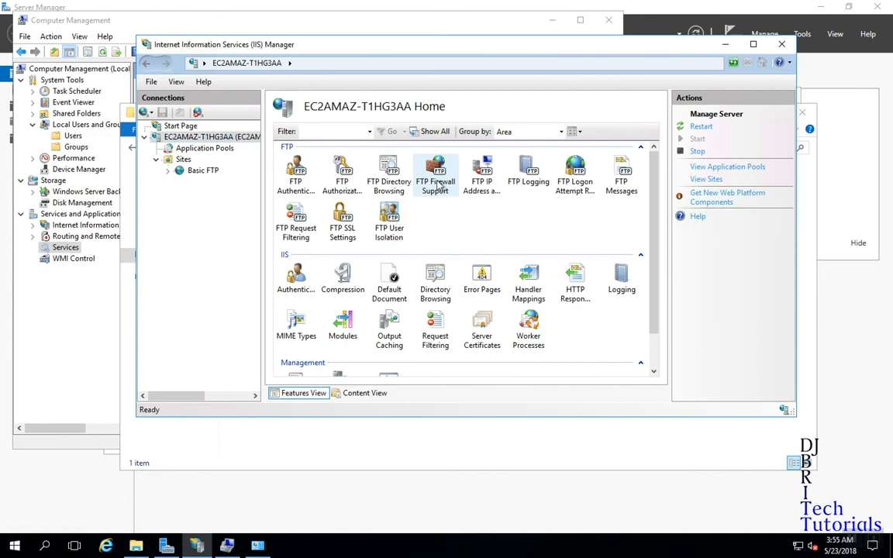
Review the server's FTP Firewall Support data channel port range and external IP address.
{"action": "double_click", "coordinate": [428, 172]}
{"action": "mouse_move", "coordinate": [333, 166]}
{"action": "left_mouse_down"}
{"action": "mouse_move", "coordinate": [260, 166]}
{"action": "mouse_move", "coordinate": [337, 166]}
{"action": "left_mouse_up"}
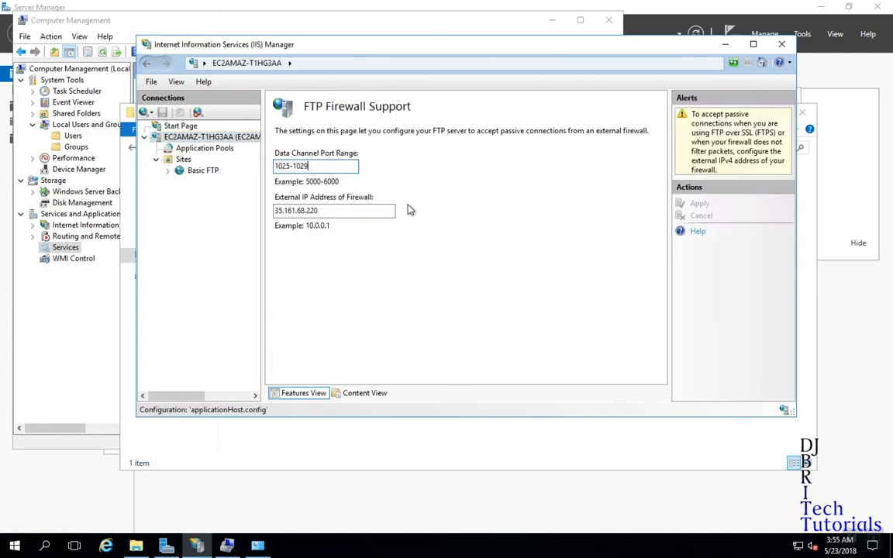
{"action": "left_click_drag", "start_coordinate": [393, 211], "coordinate": [263, 210]}
{"action": "left_click", "coordinate": [368, 215]}
Check the FileZilla connection log line about missing TLS support.
{"action": "key", "text": "ctrl+Left"}
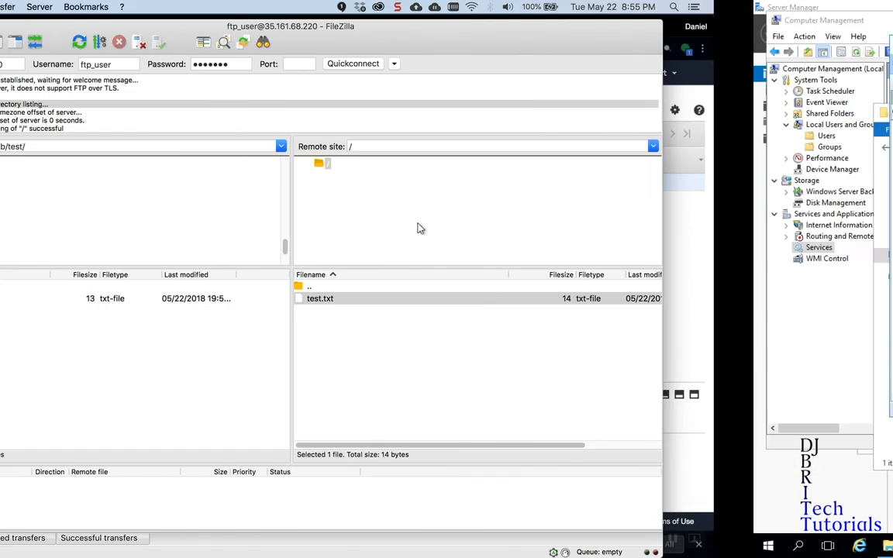
{"action": "left_click", "coordinate": [191, 104]}
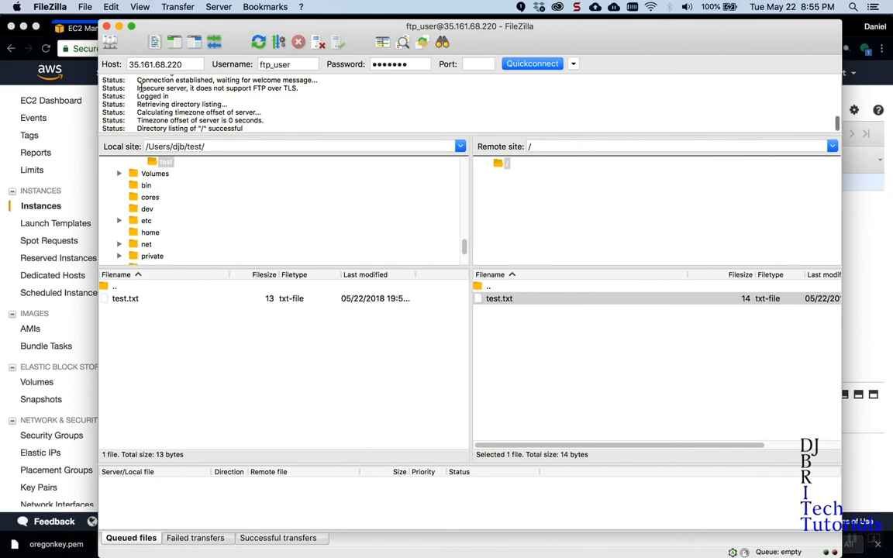
{"action": "left_click_drag", "start_coordinate": [137, 88], "coordinate": [305, 87]}
{"action": "left_click", "coordinate": [306, 88]}
Open the Basic FTP site's FTP Authorization Rules, showing FTP_Users allowed Read and Write.
{"action": "key", "text": "ctrl+Right"}
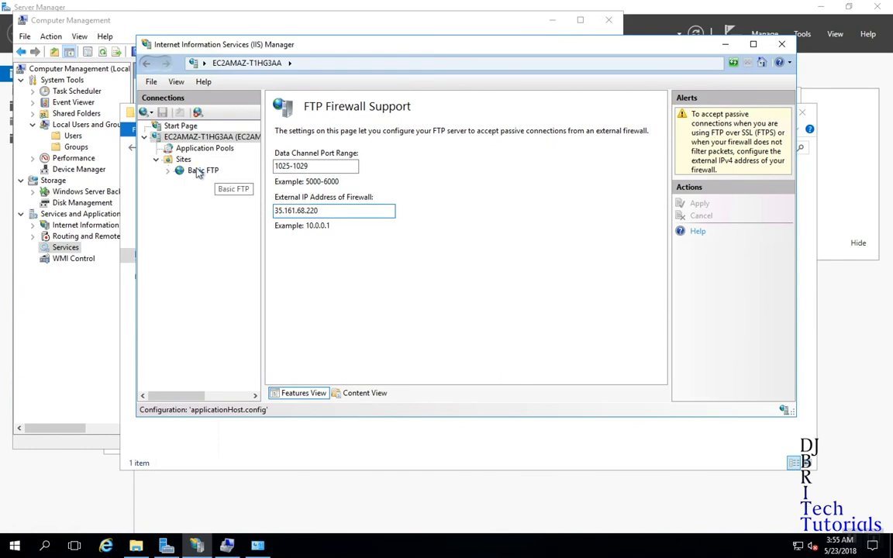
{"action": "left_click", "coordinate": [199, 169]}
{"action": "double_click", "coordinate": [340, 177]}
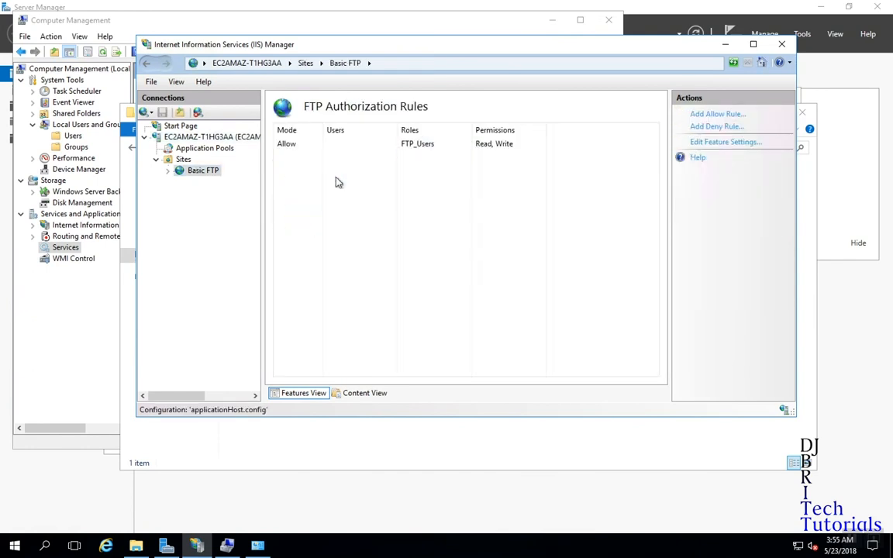
Review Basic FTP's authentication, then its SSL settings, leaving the SSL certificate Not Selected.
{"action": "left_click", "coordinate": [196, 170]}
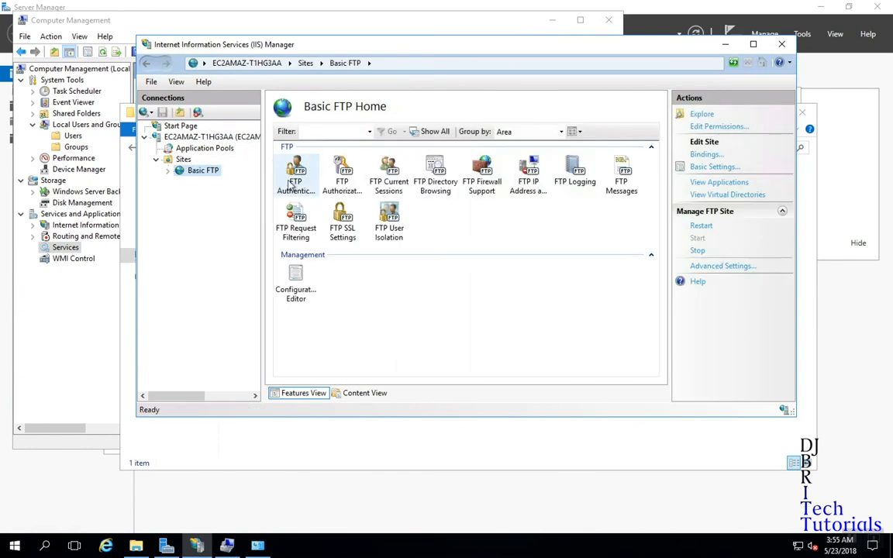
{"action": "double_click", "coordinate": [293, 172]}
{"action": "left_click", "coordinate": [204, 171]}
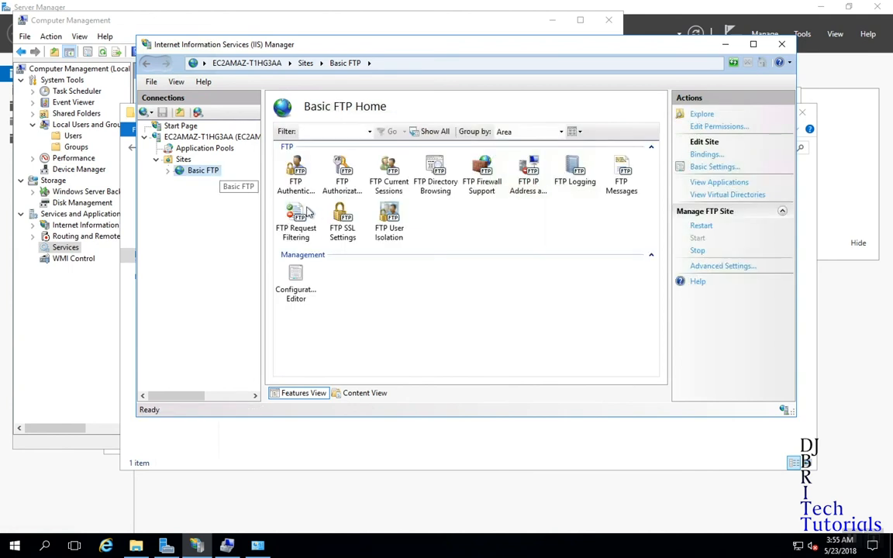
{"action": "double_click", "coordinate": [346, 230]}
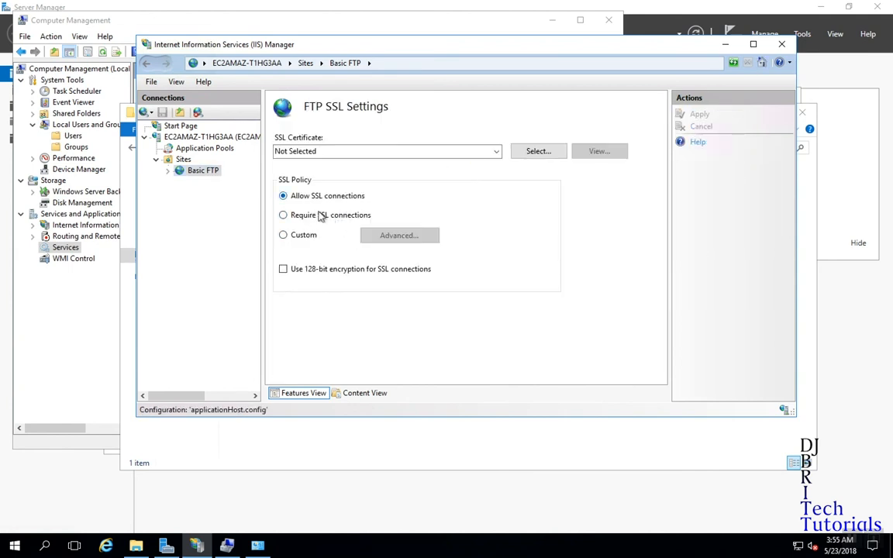
{"action": "left_click", "coordinate": [497, 152]}
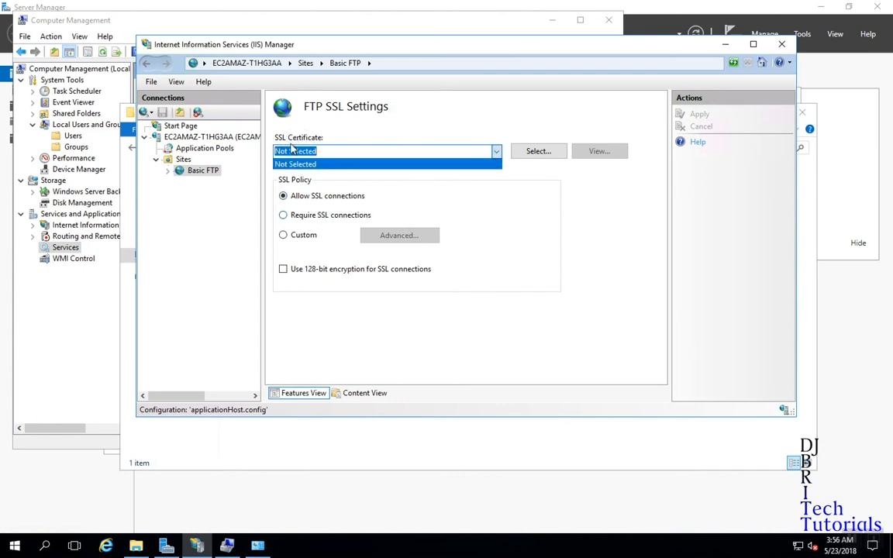
{"action": "left_click", "coordinate": [469, 163]}
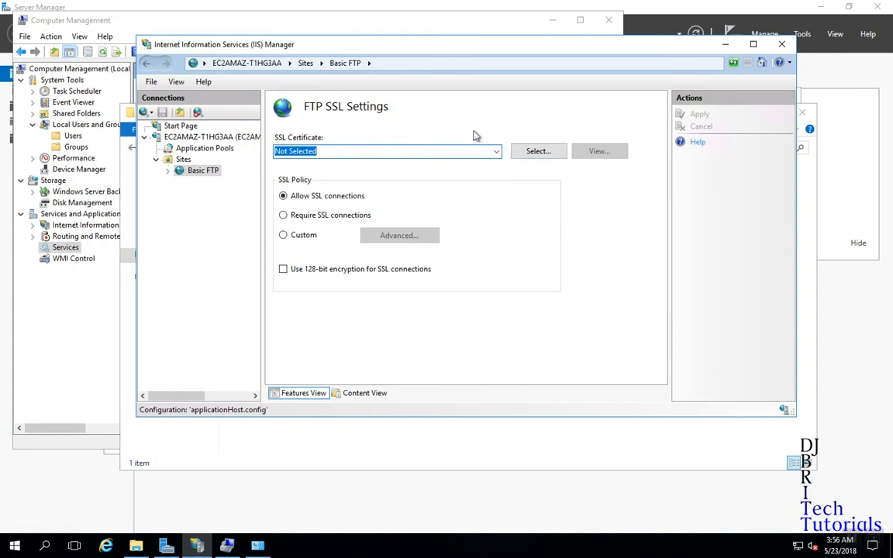
Switch from the remote Windows session back to FileZilla on the Mac.
{"action": "key", "text": "ctrl+Left"}
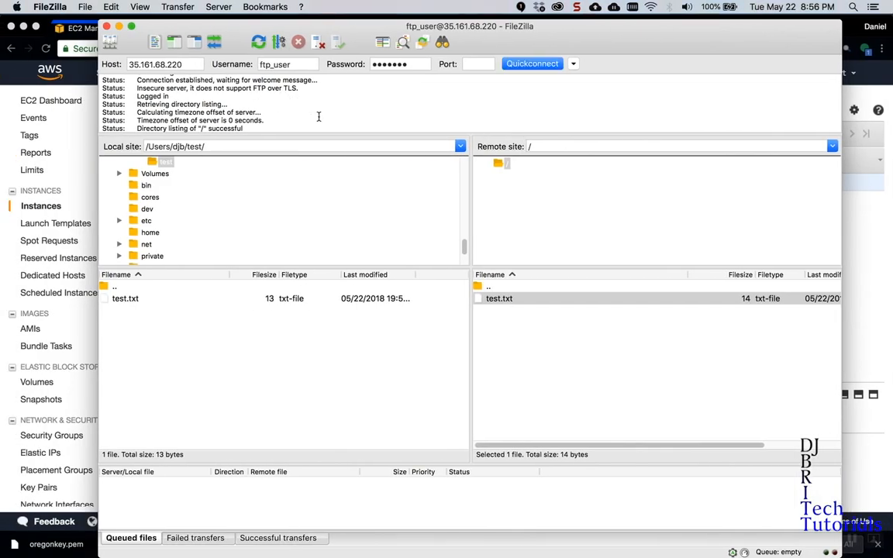
{"action": "key", "text": "ctrl+Right"}
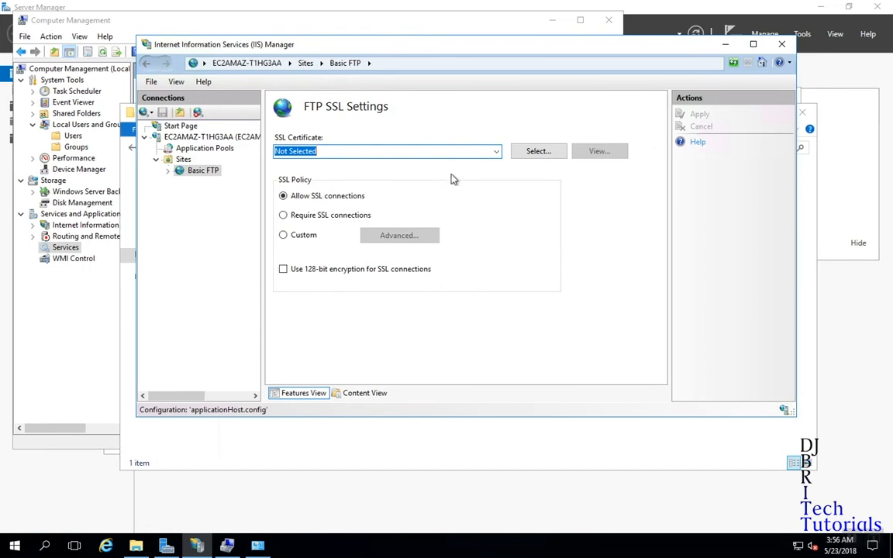
{"action": "key", "text": "ctrl+Left"}
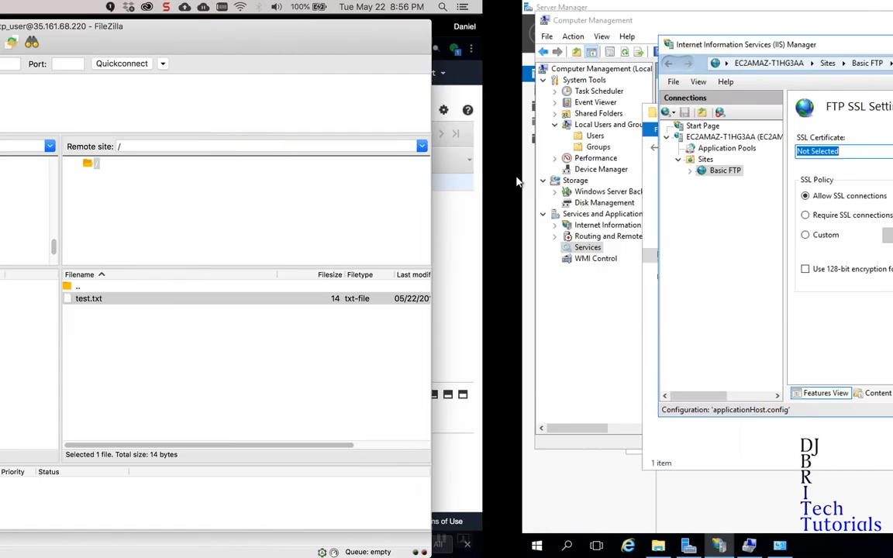
Upload the local test.txt again, choosing Overwrite to replace the existing remote copy.
{"action": "double_click", "coordinate": [128, 300]}
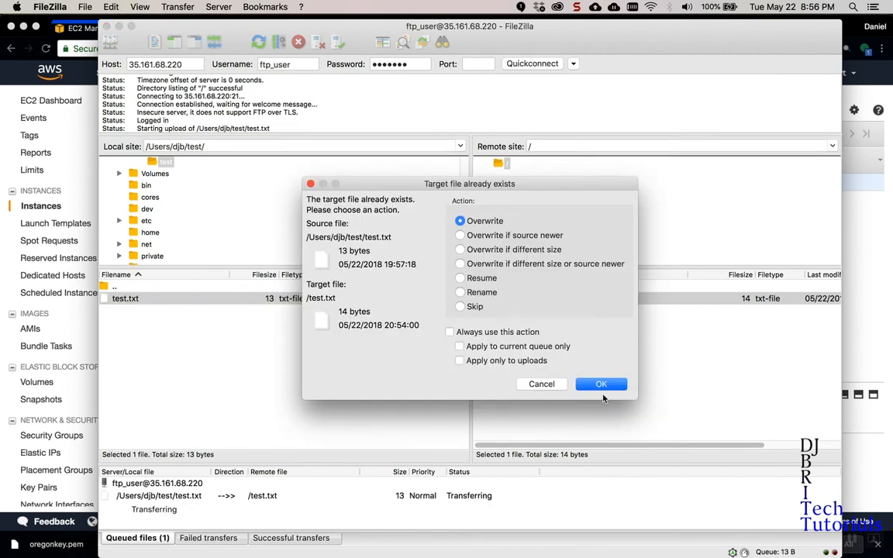
{"action": "left_click", "coordinate": [601, 384]}
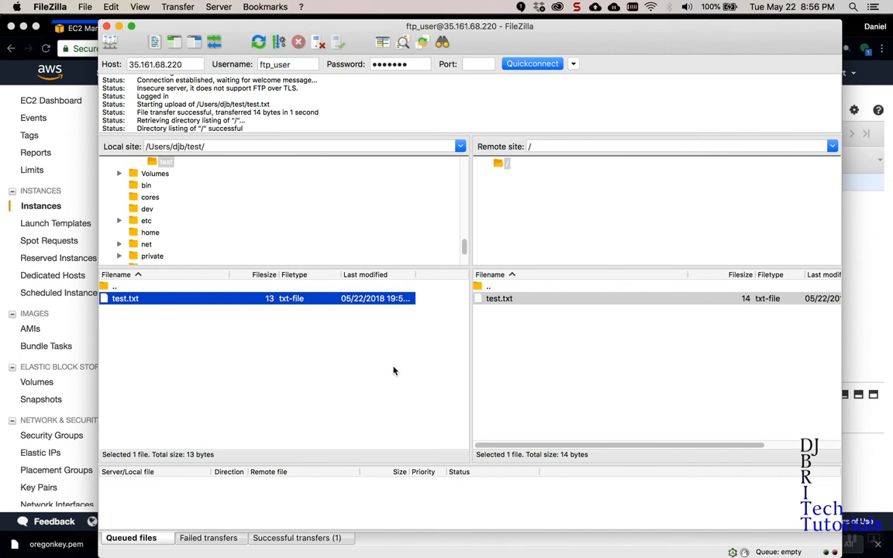
{"action": "left_click", "coordinate": [178, 116]}
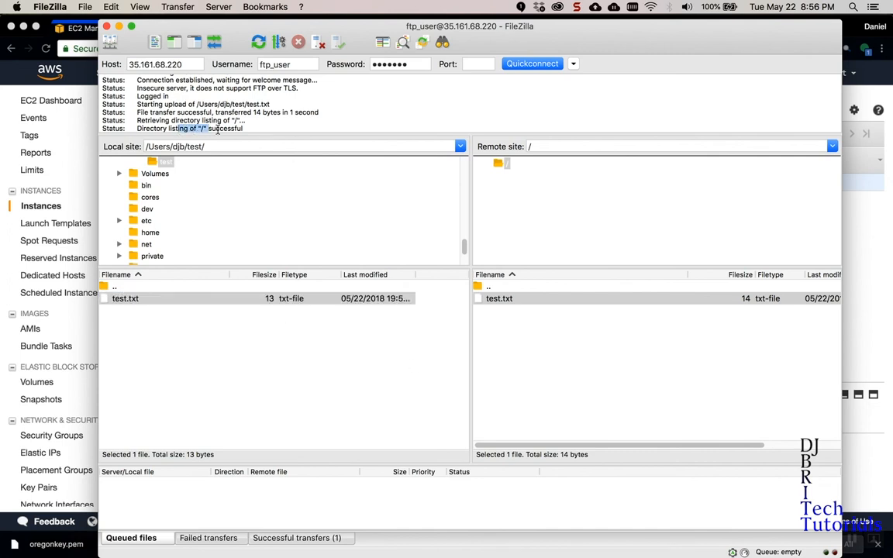